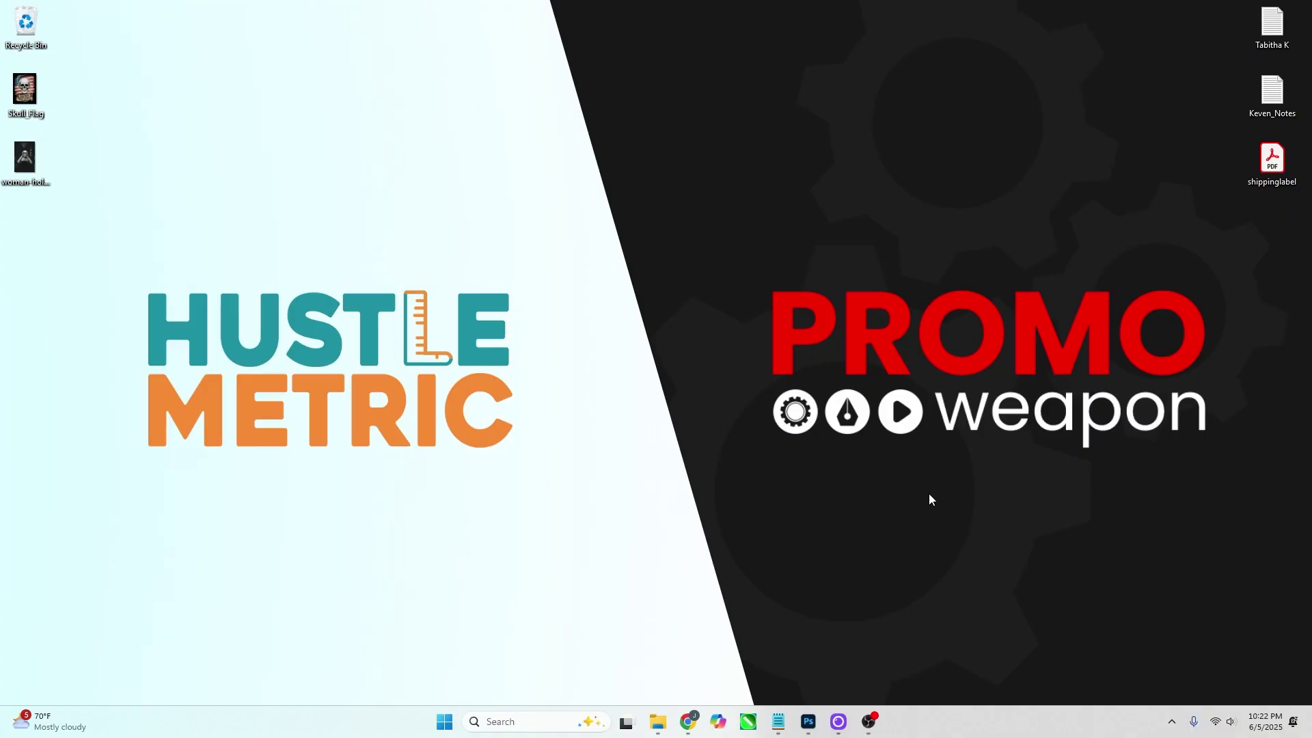
click(813, 723)
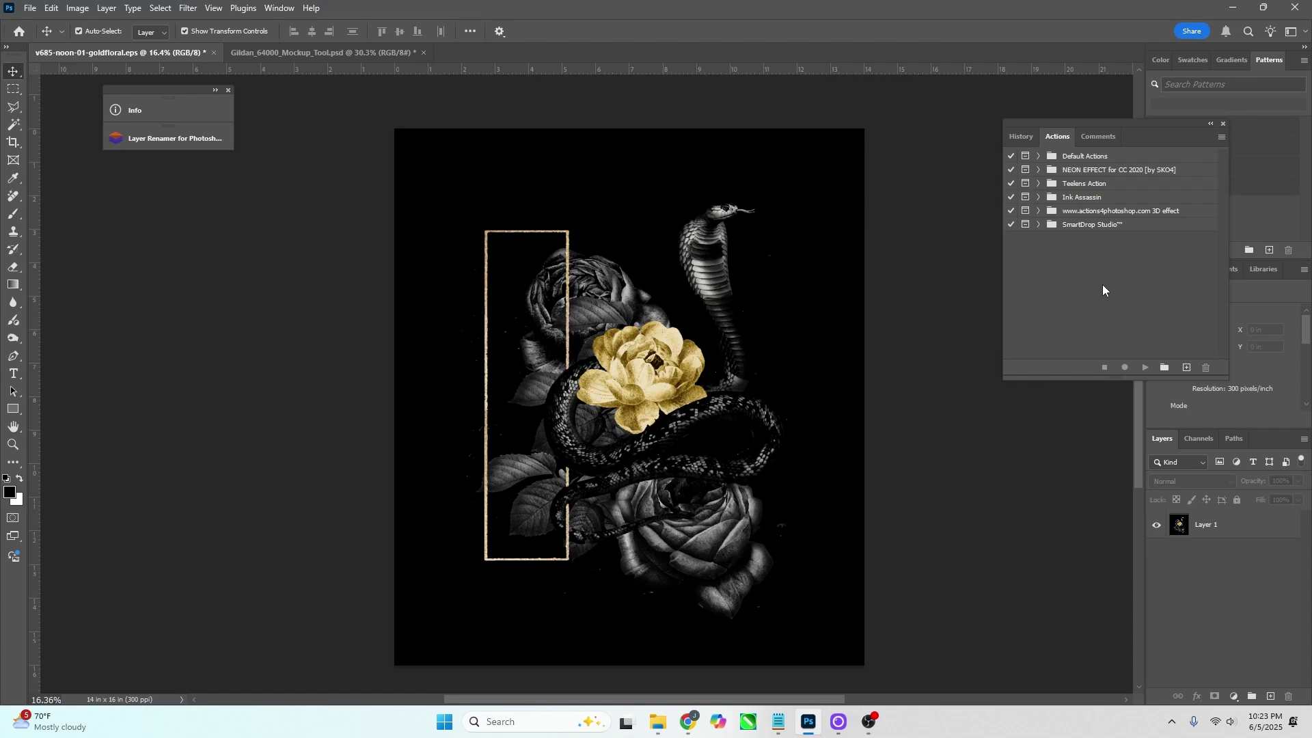
click(1204, 524)
click(1231, 582)
click(1254, 530)
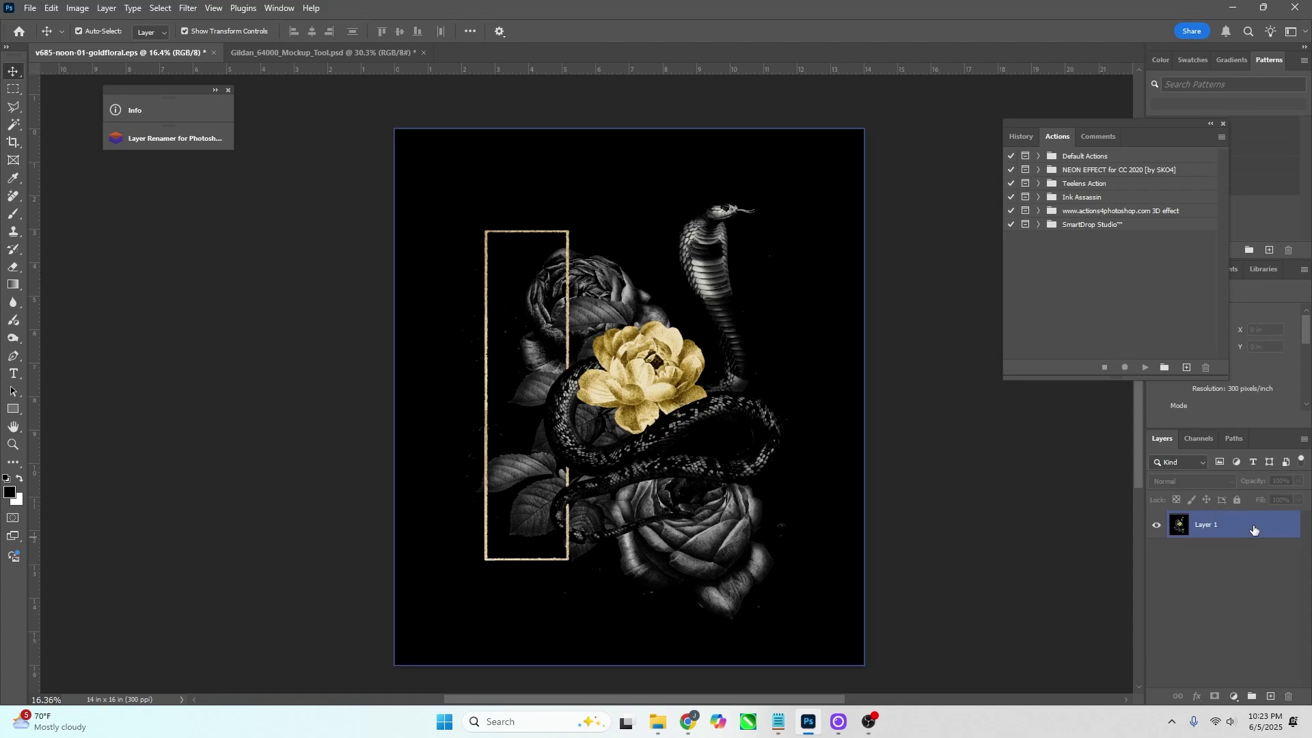
click(1252, 591)
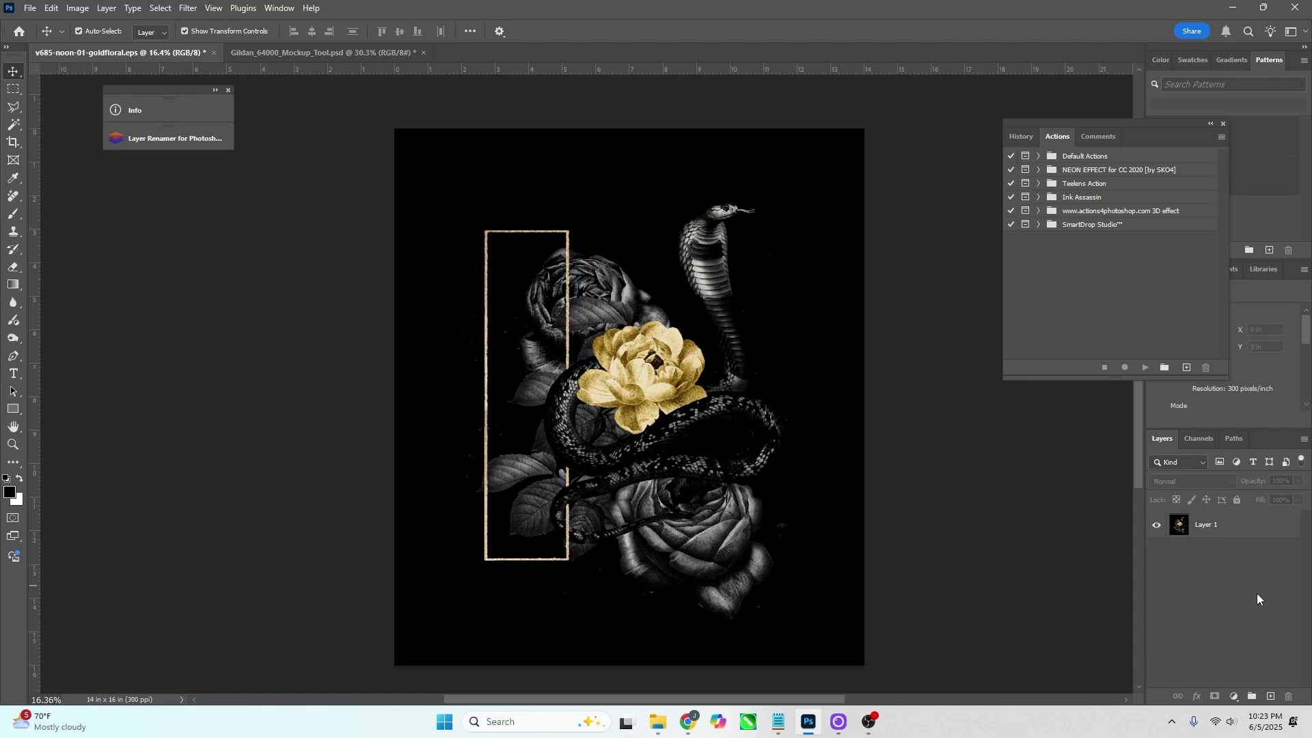
click(1267, 532)
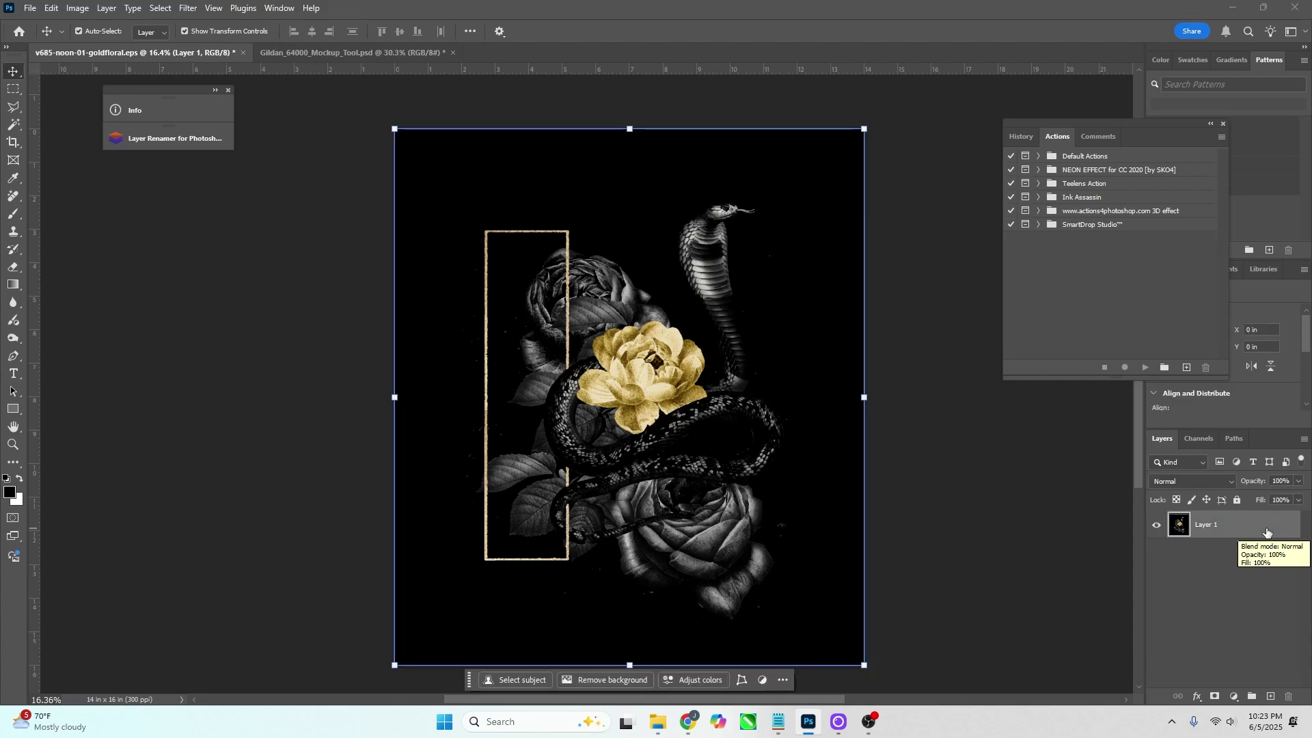
click(77, 8)
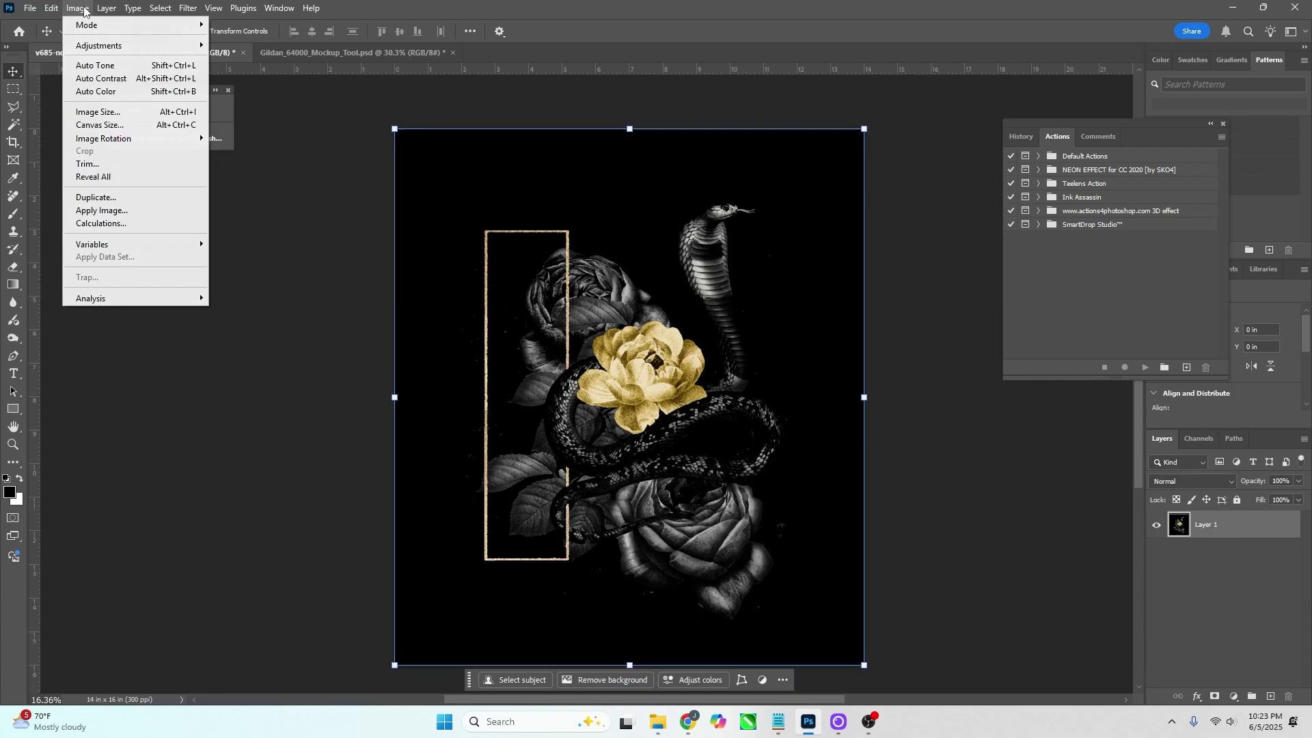
click(114, 116)
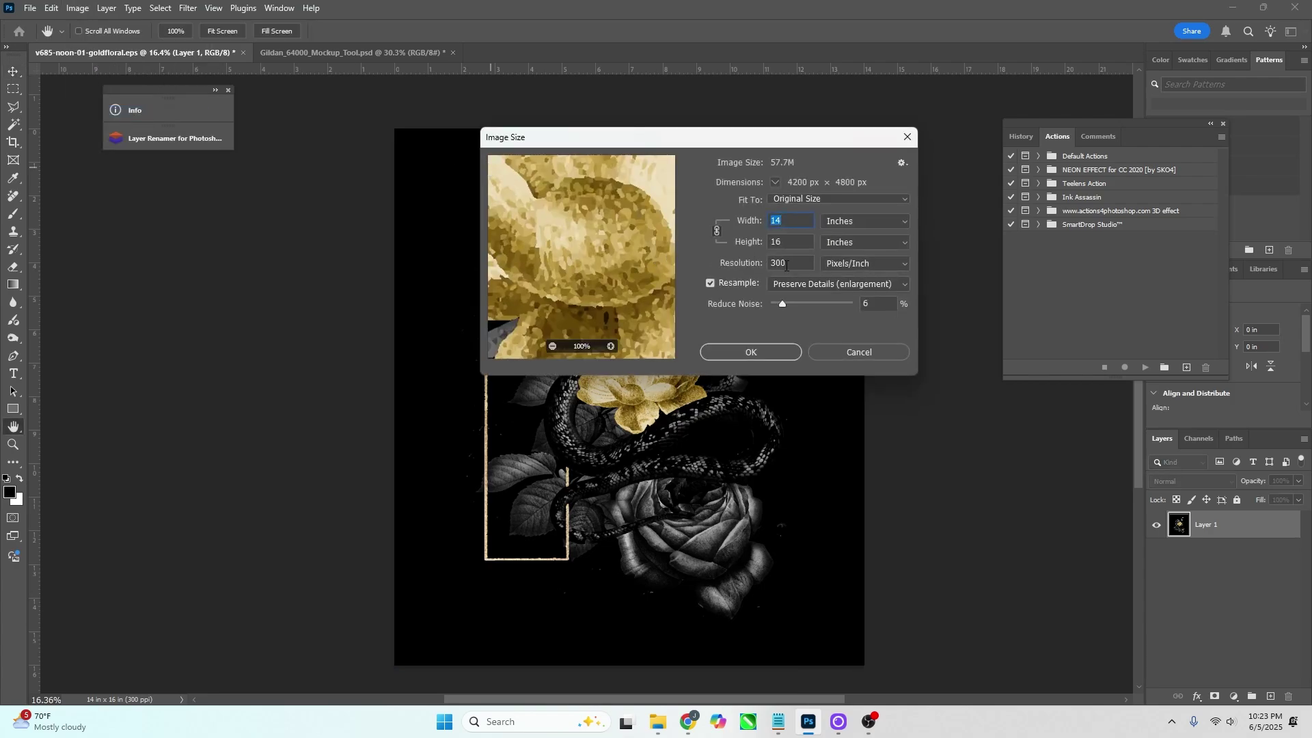
click(908, 137)
key(v)
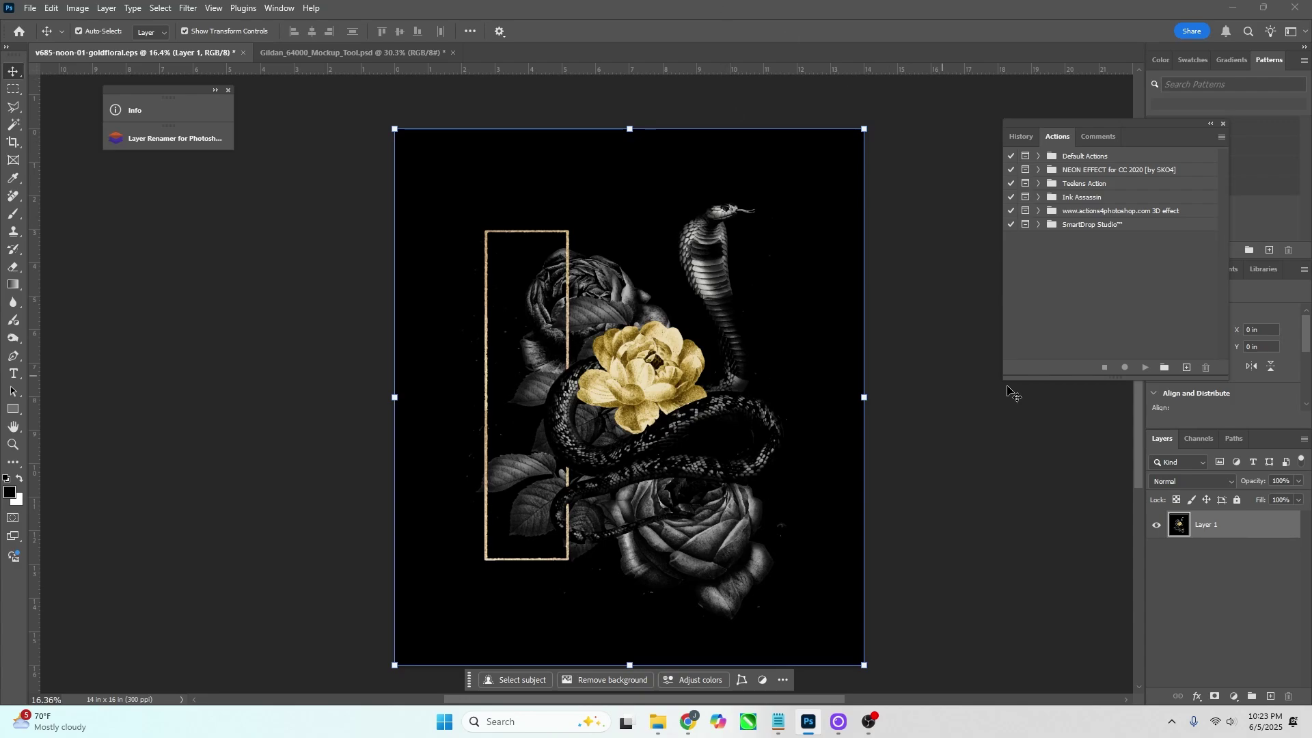
Step: Duplicate Layer 1 into a new document, Untitled-9
right_click(1261, 525)
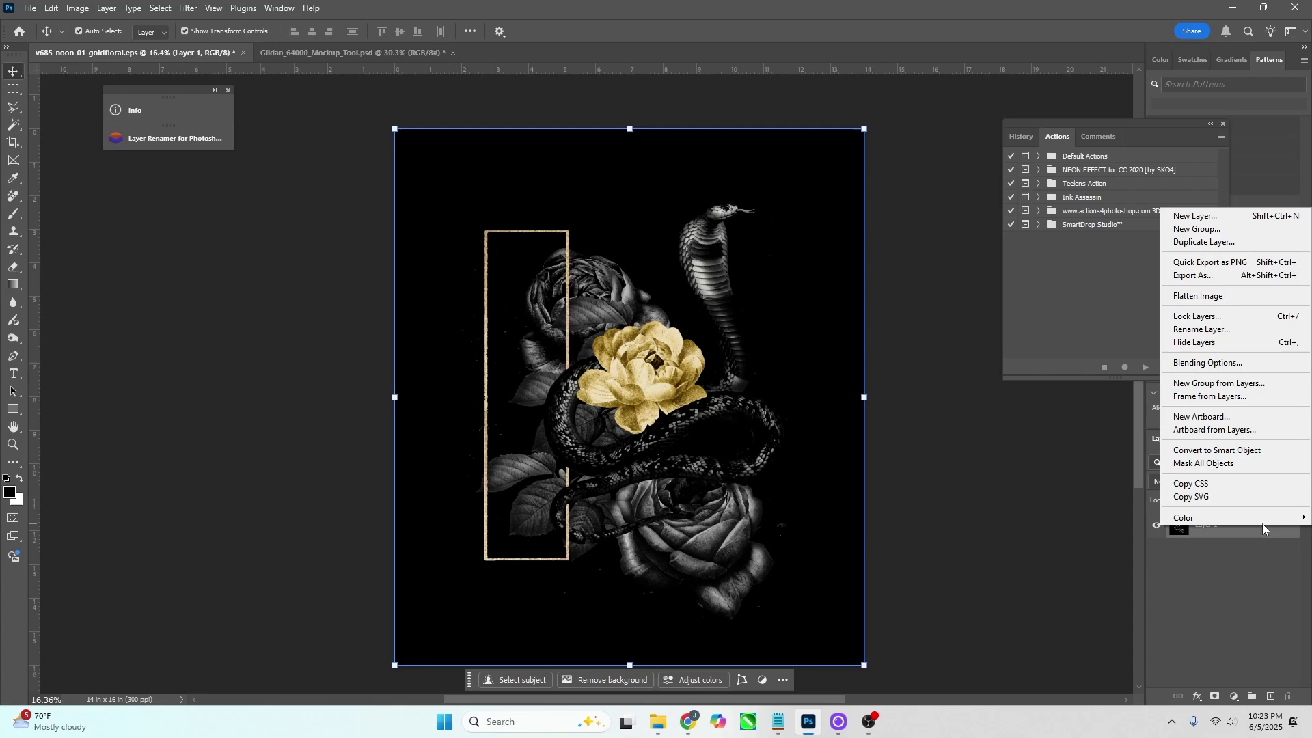
click(1214, 245)
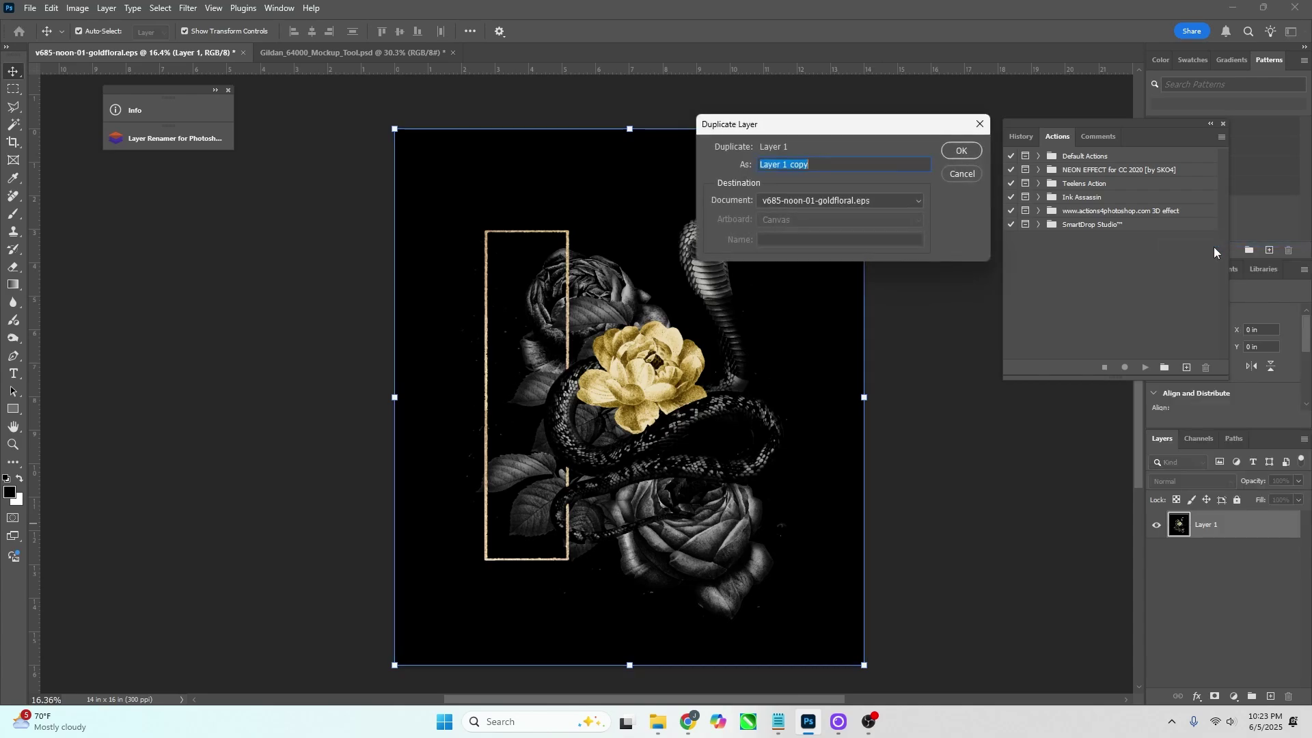
click(798, 203)
click(801, 237)
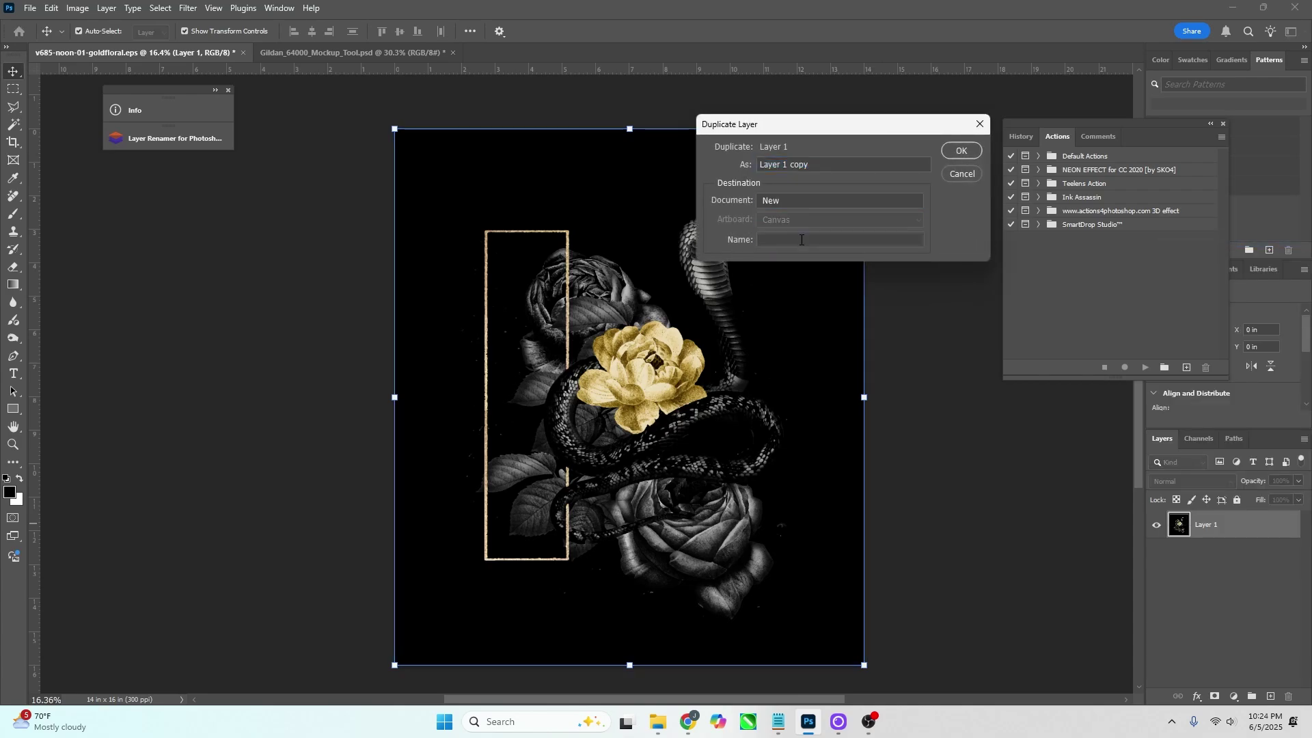
click(950, 151)
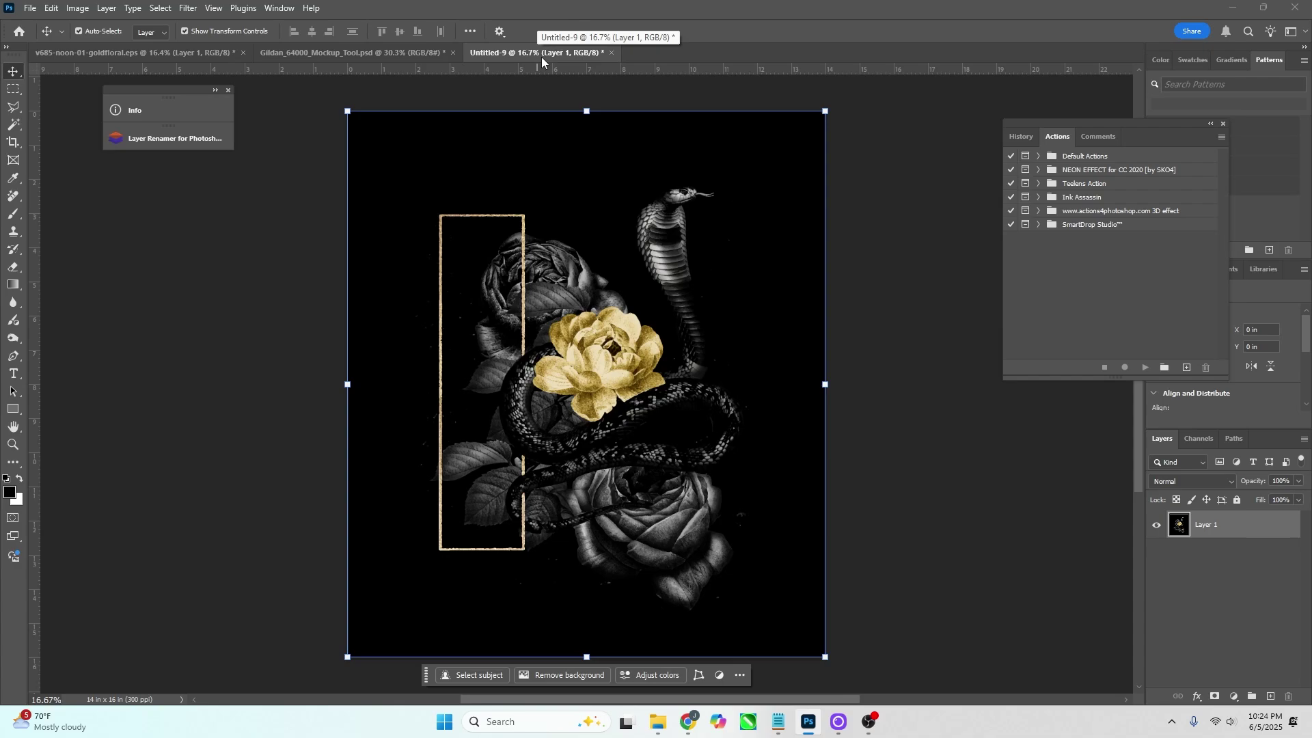
Step: Convert Untitled-9 to Grayscale mode and discard its colour information
click(89, 7)
mouse_move(123, 25)
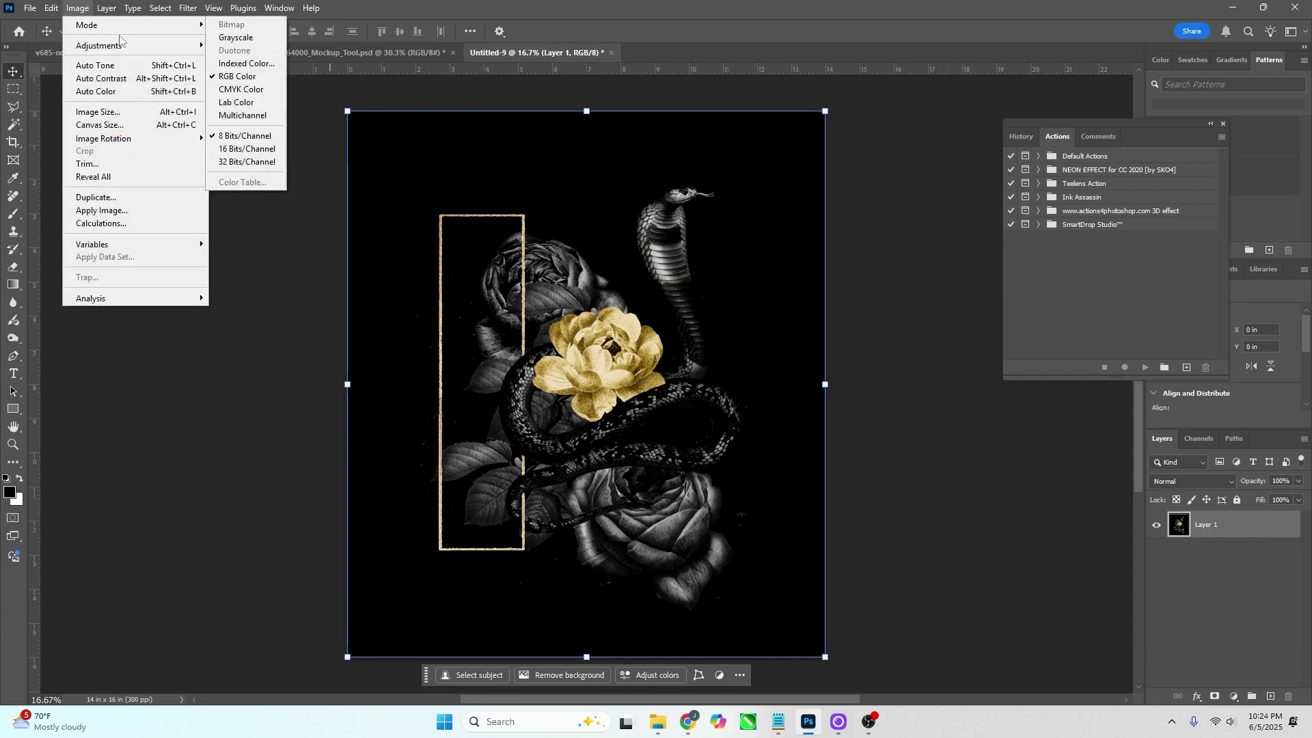
click(245, 39)
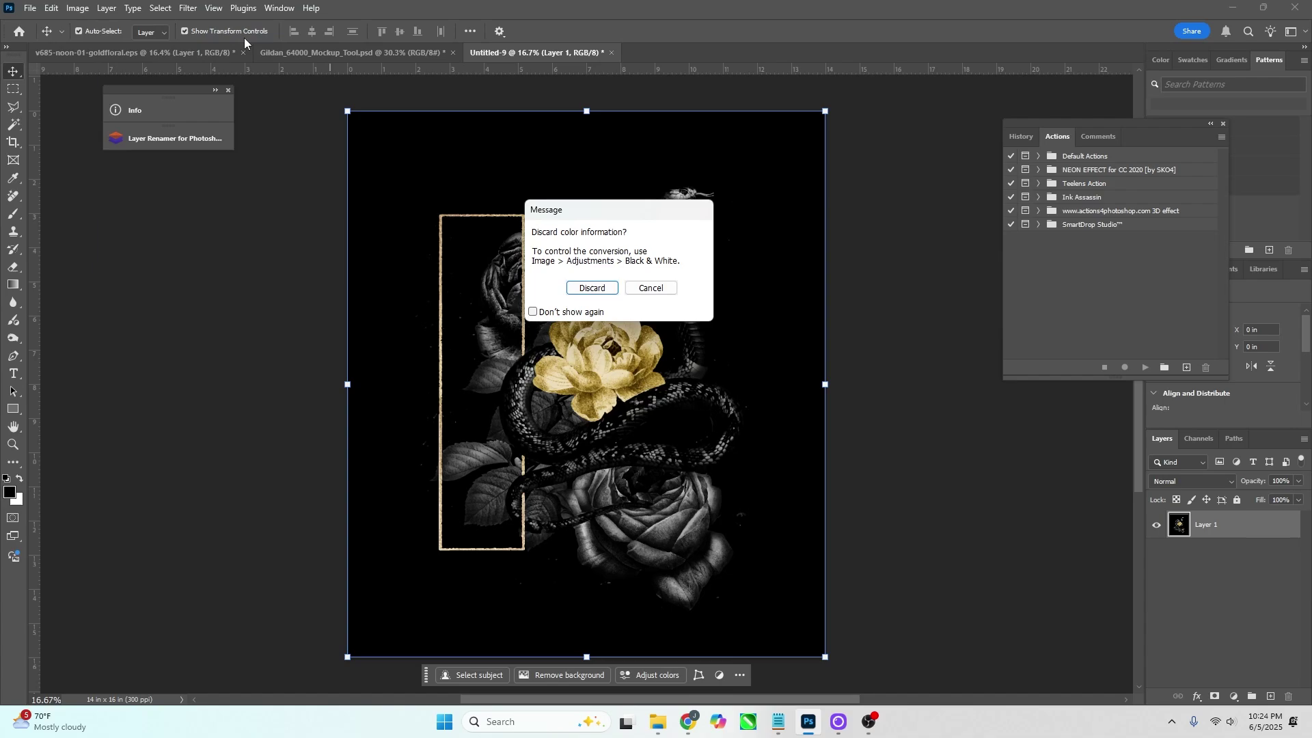
click(585, 290)
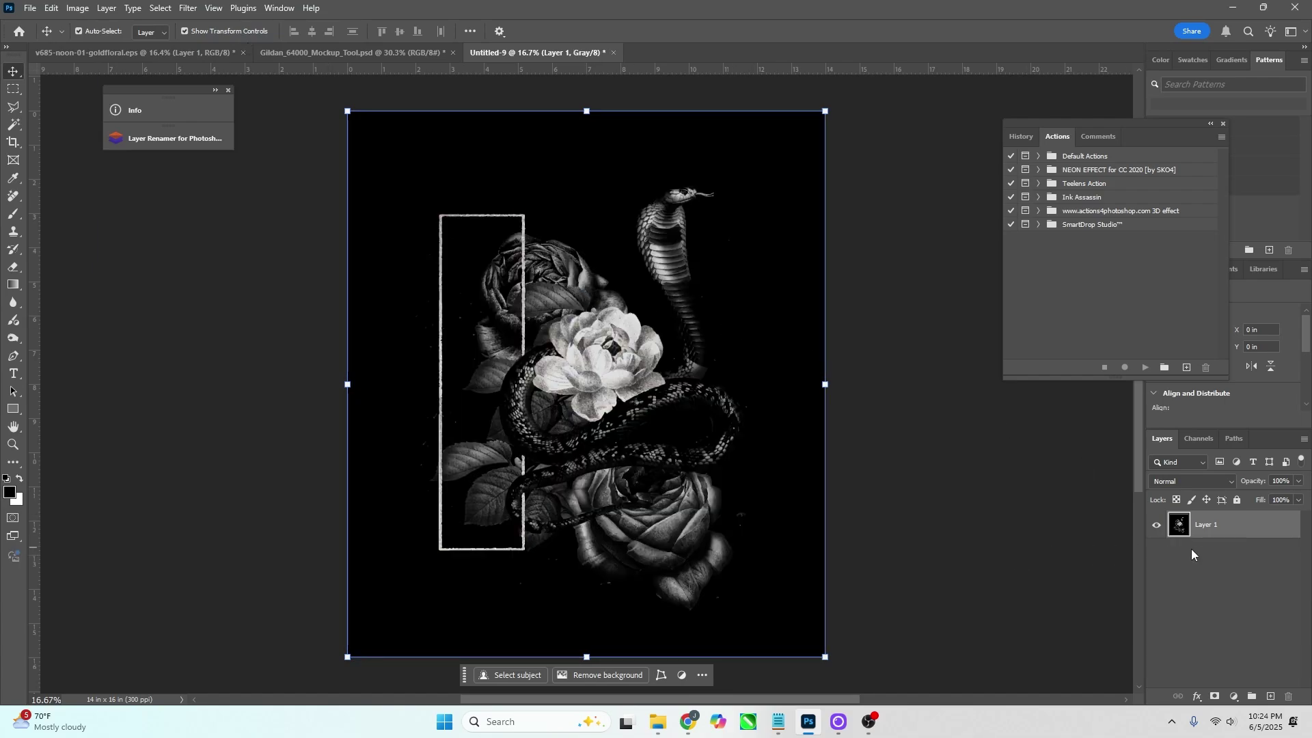
Step: Apply Levels with white input 37 and midtones 1.67 to make the artwork stark white
key(ctrl+l)
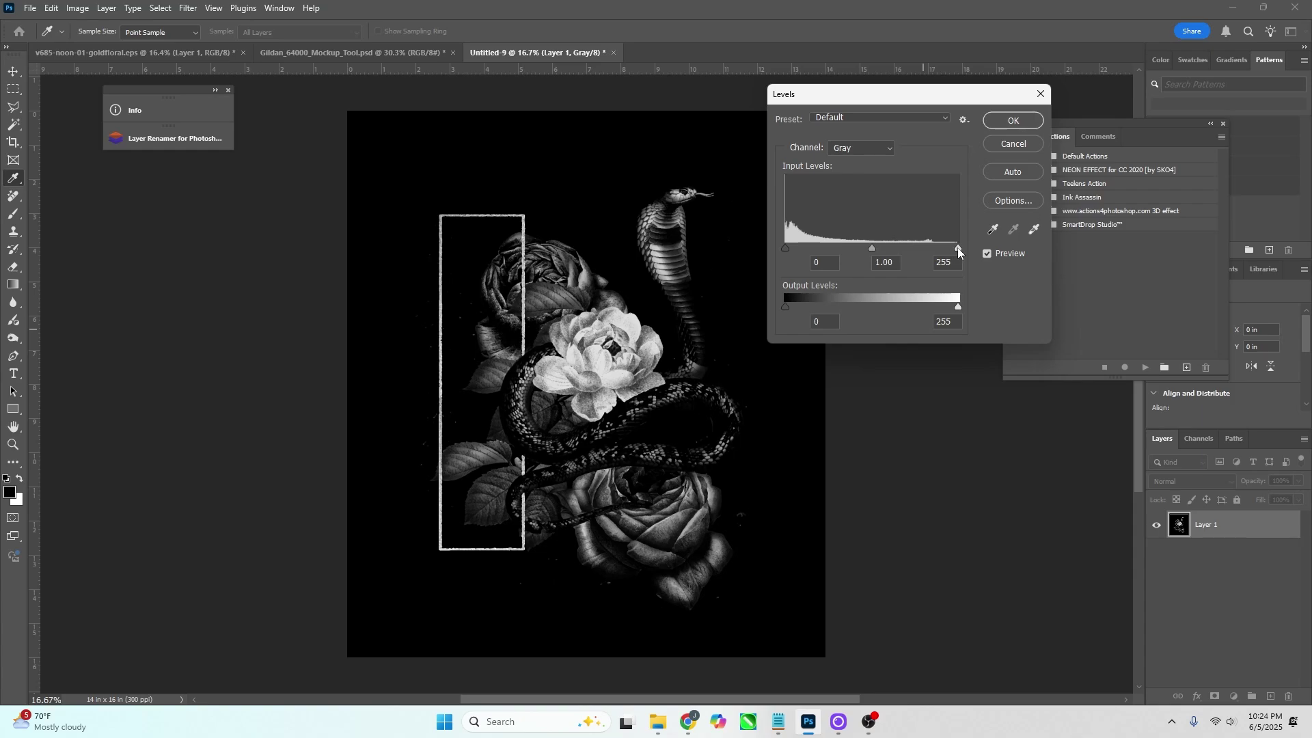
drag(958, 248, 820, 252)
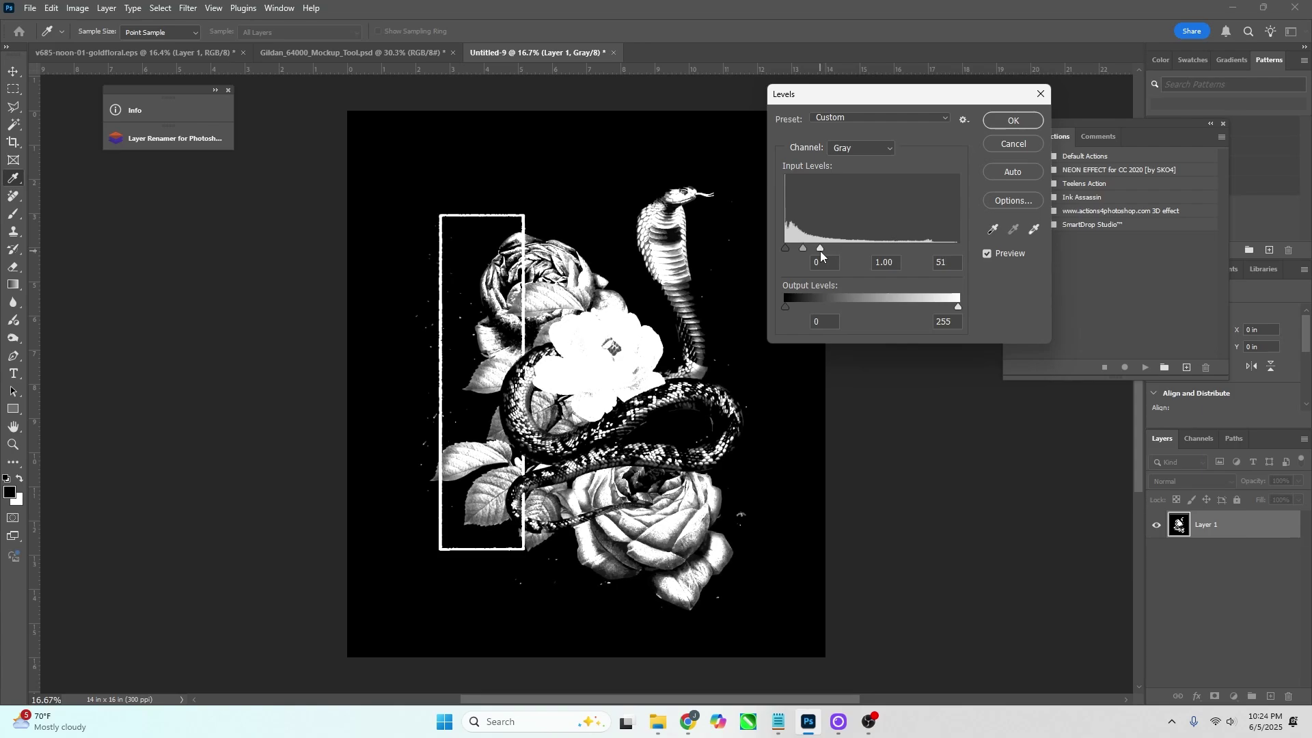
drag(821, 252, 811, 251)
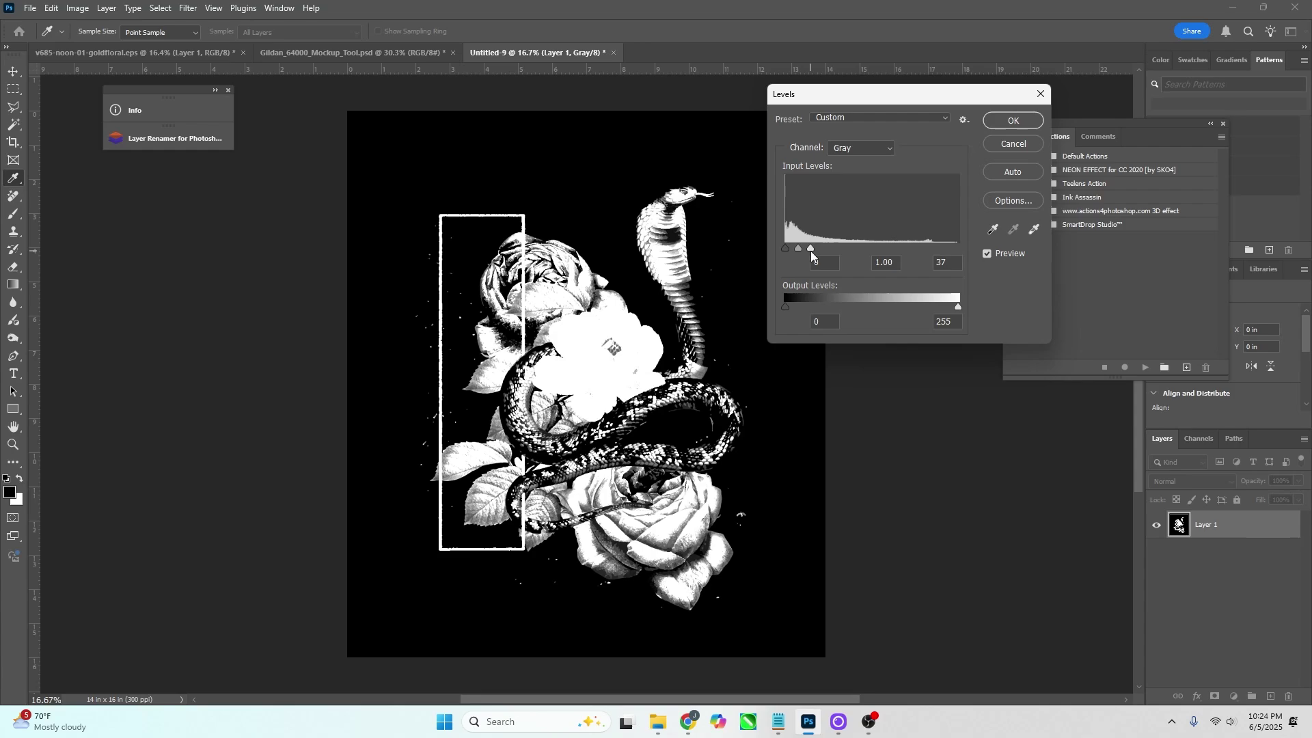
key(Tab)
drag(798, 249, 793, 248)
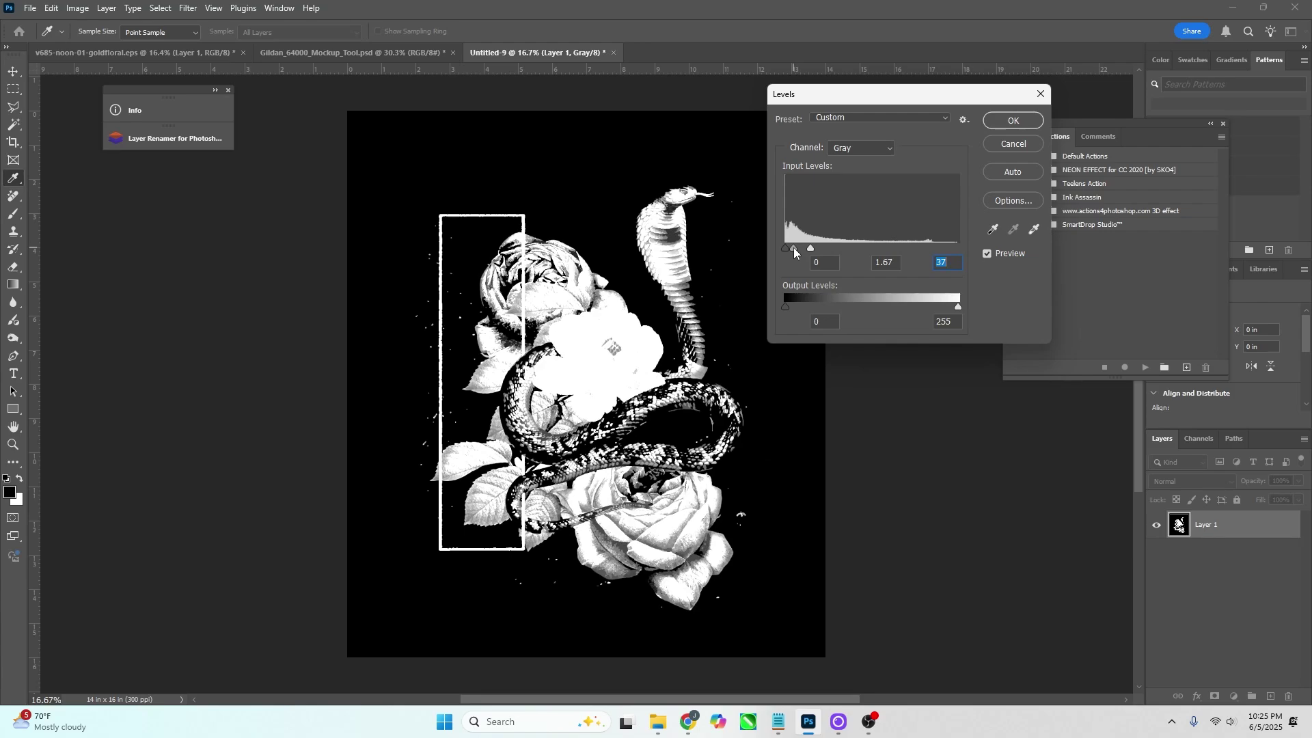
key(shift+Tab)
click(1018, 120)
key(v)
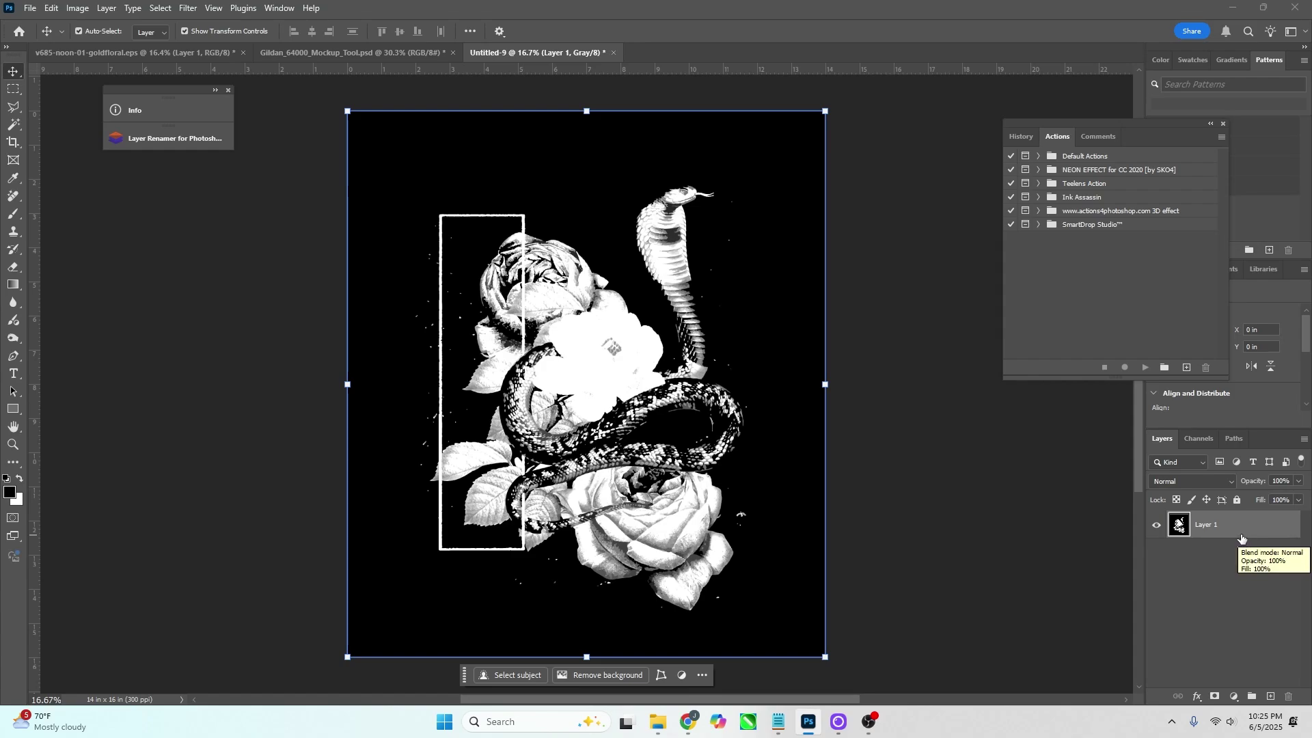
Step: Flatten and convert to Bitmap at 300 ppi output using the Halftone Screen method
click(78, 8)
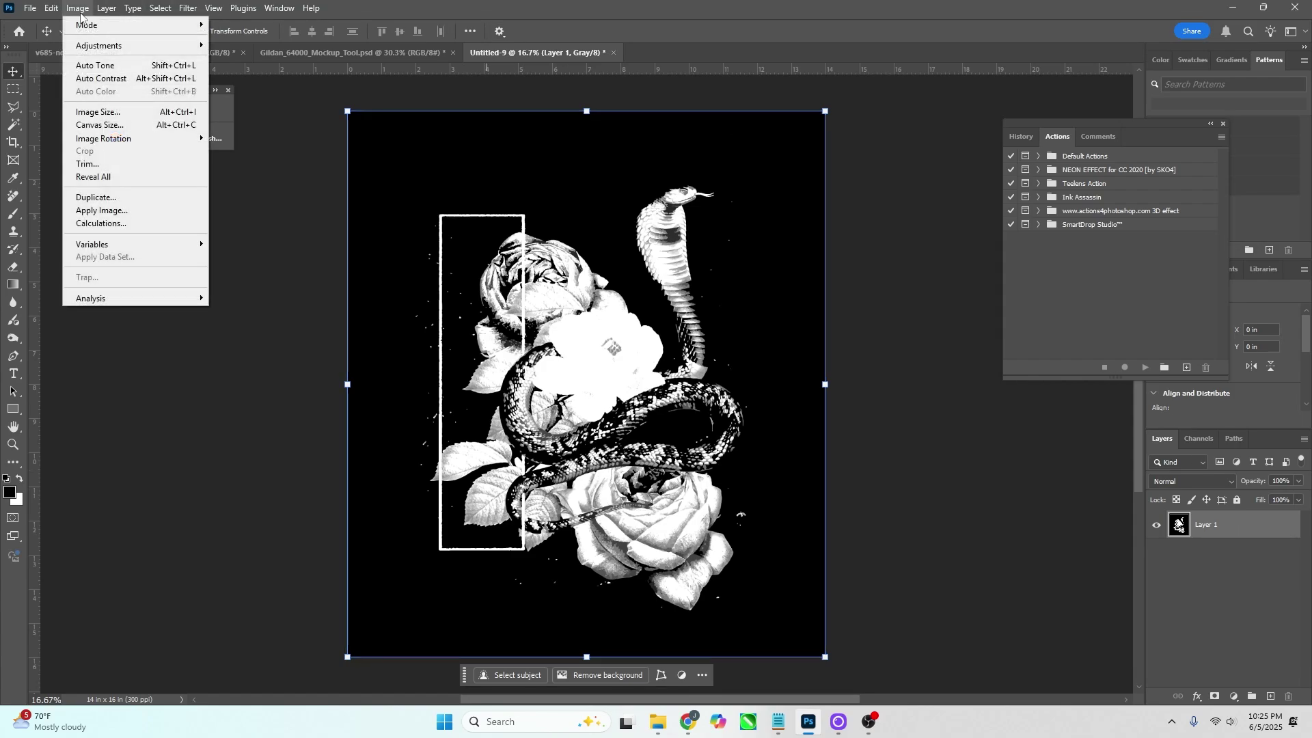
mouse_move(87, 25)
click(228, 24)
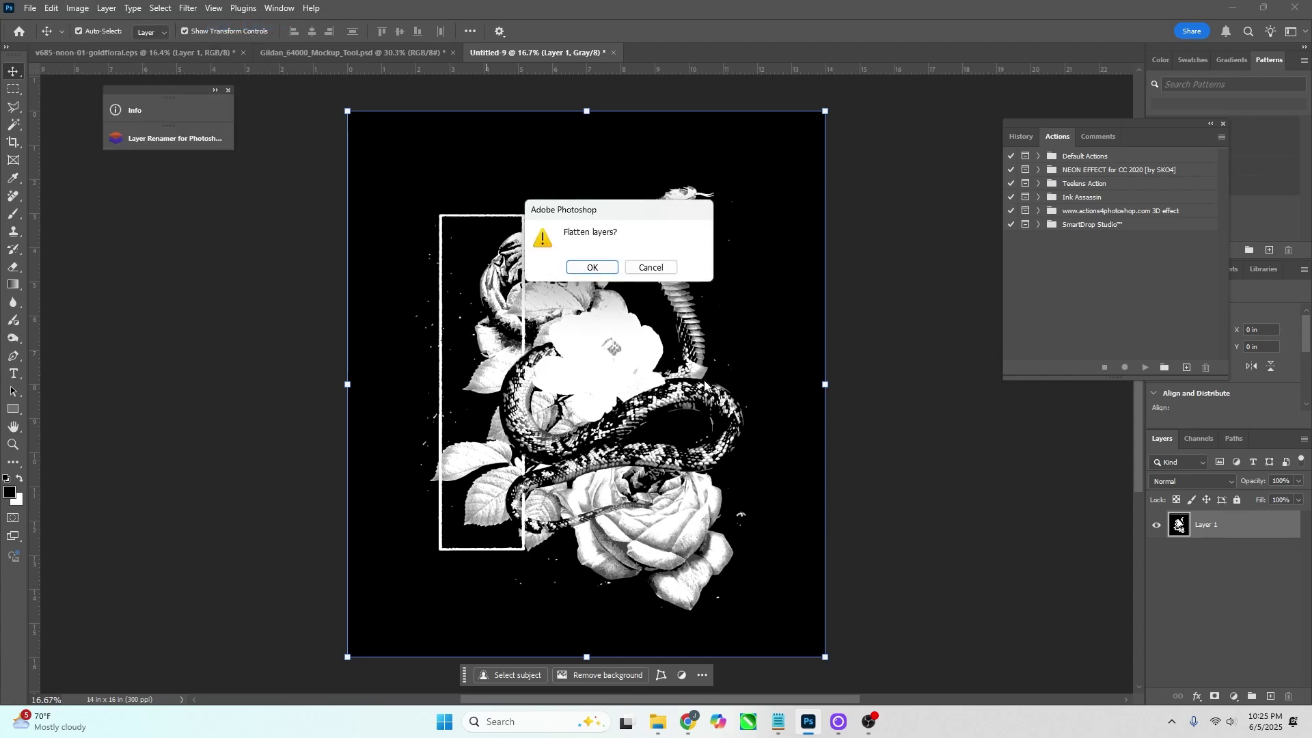
click(593, 268)
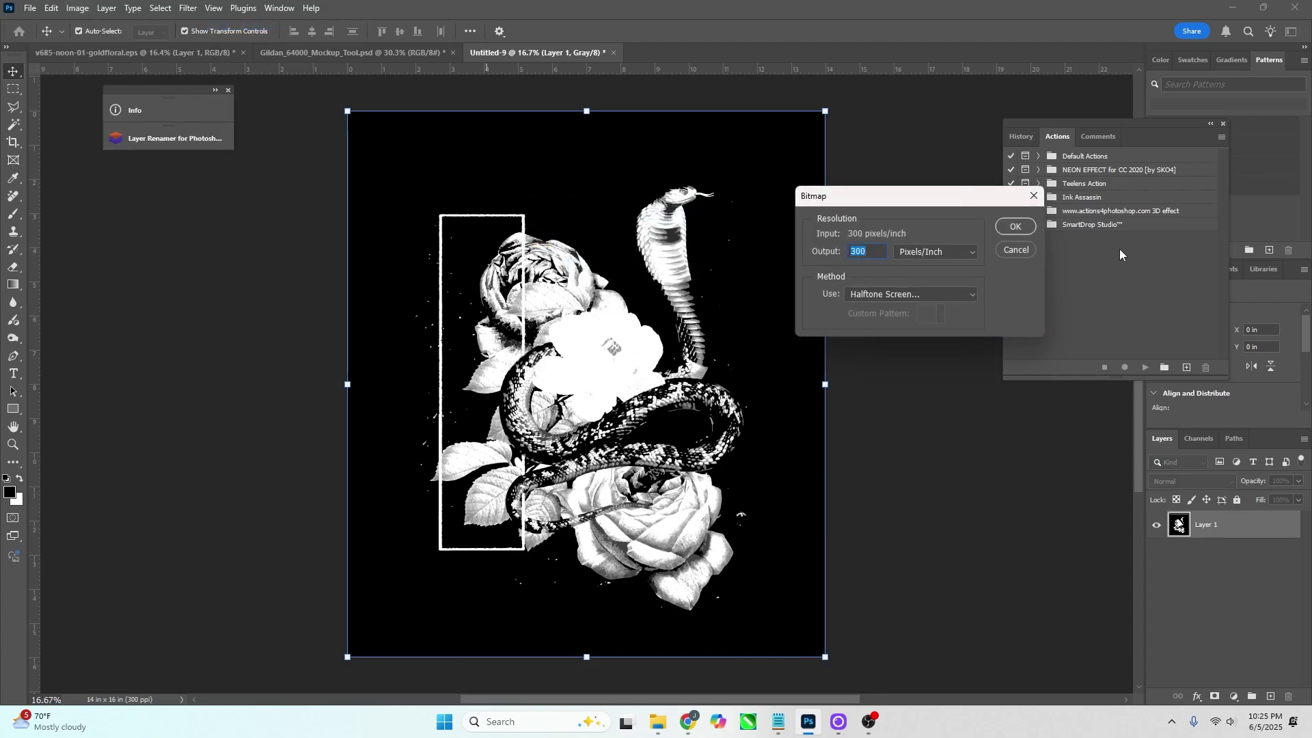
drag(905, 200, 872, 221)
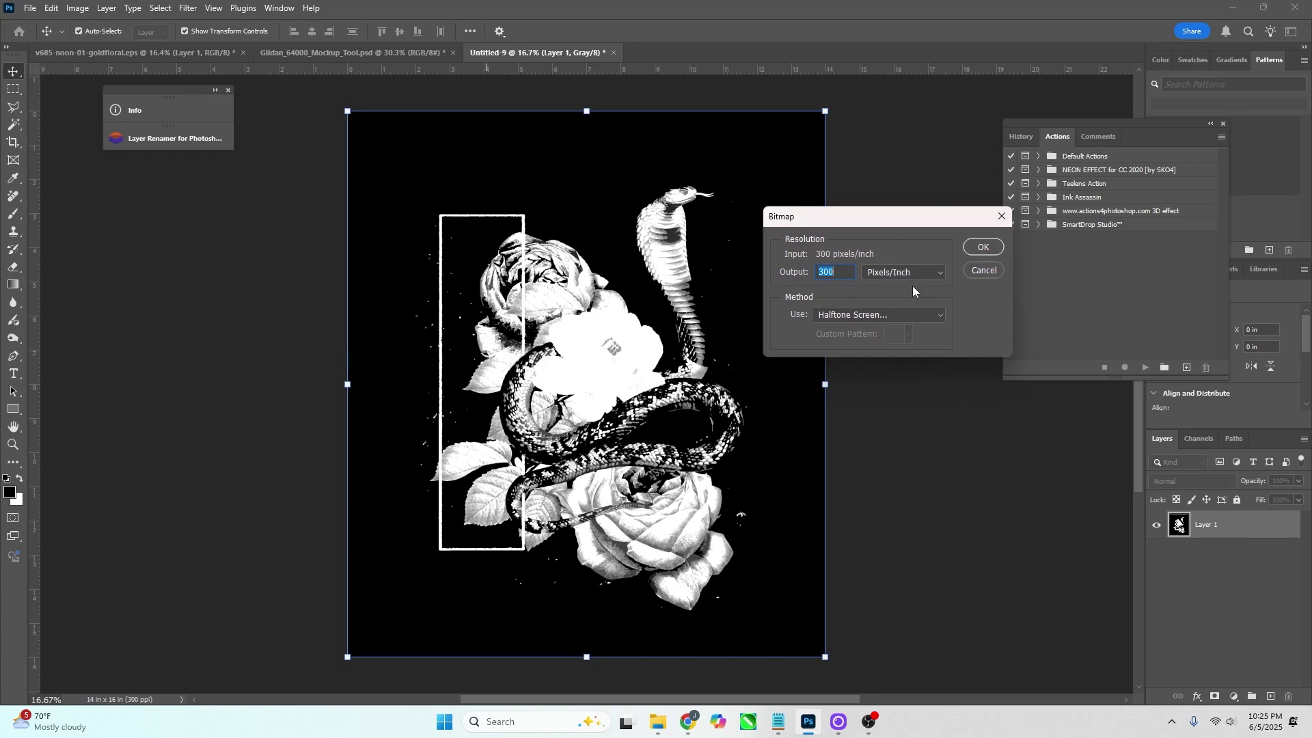
click(845, 274)
click(868, 313)
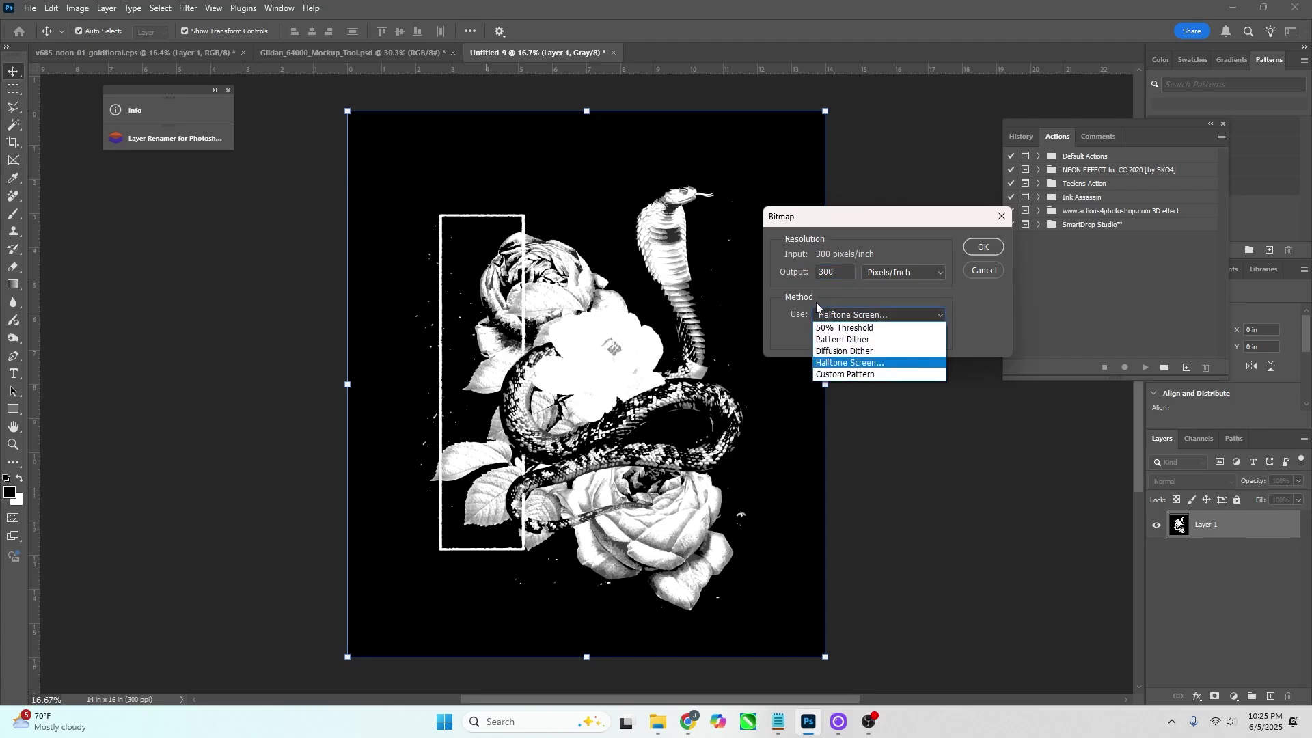
click(875, 363)
click(982, 248)
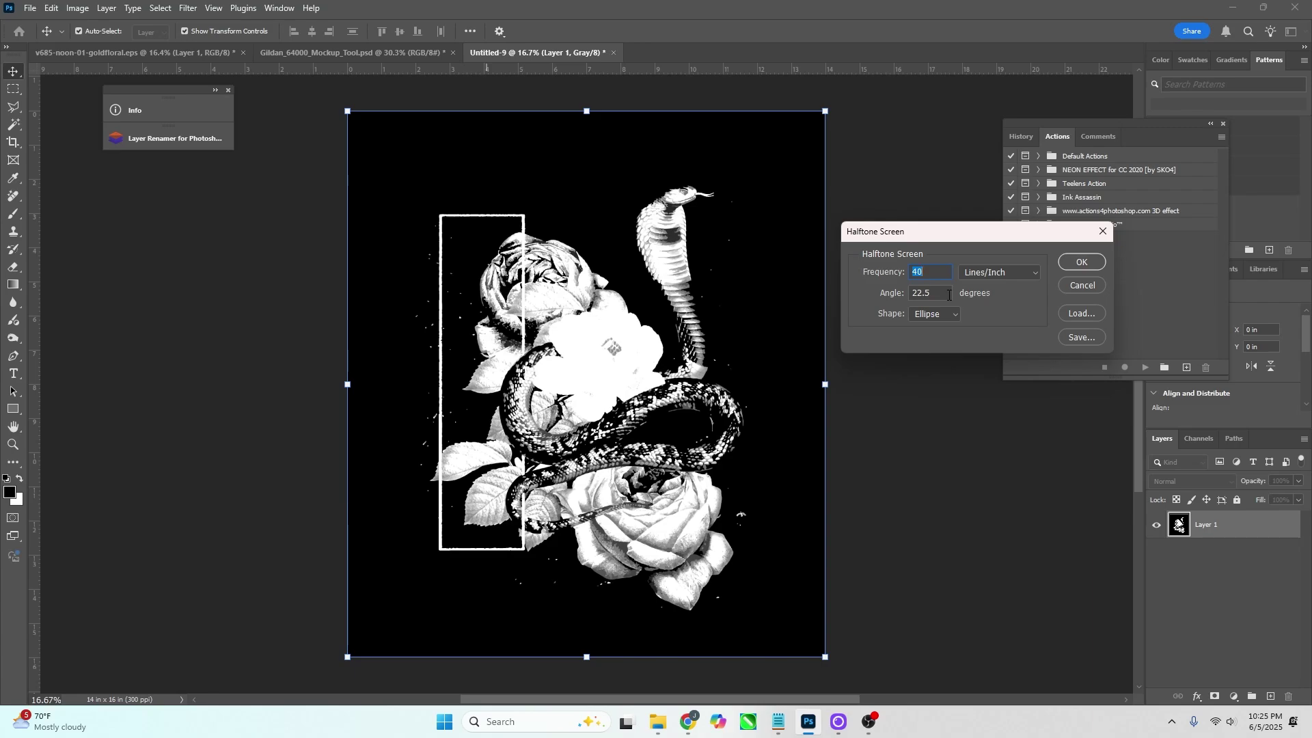
Step: Set the halftone screen to 40 lines/inch, 22.5° angle and Ellipse dots
click(943, 314)
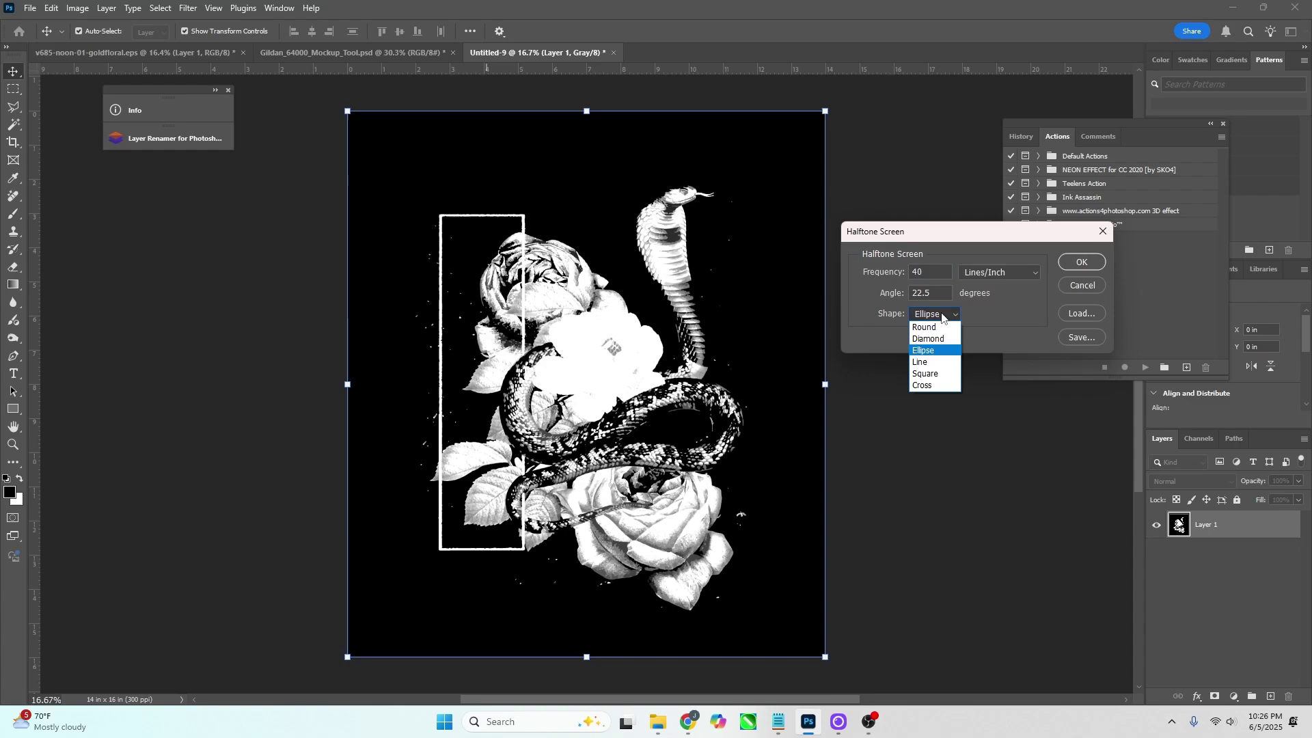
click(1017, 247)
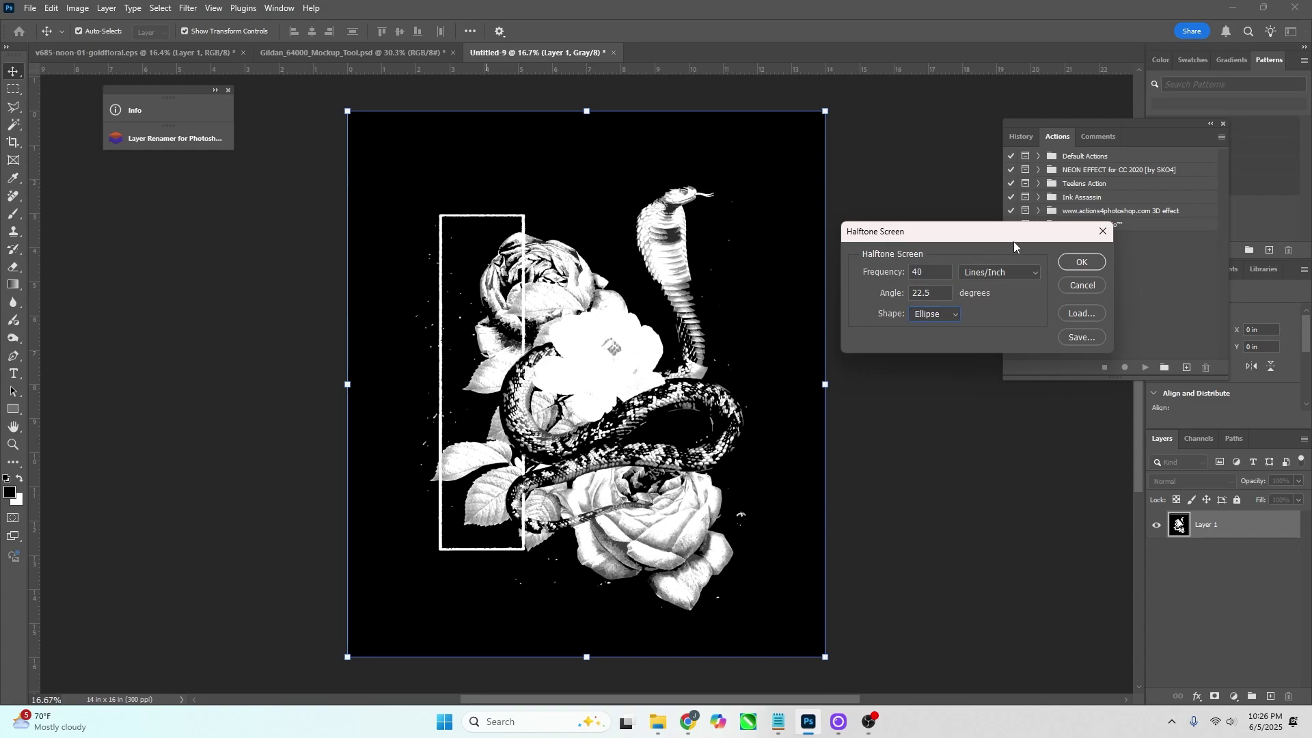
click(1081, 264)
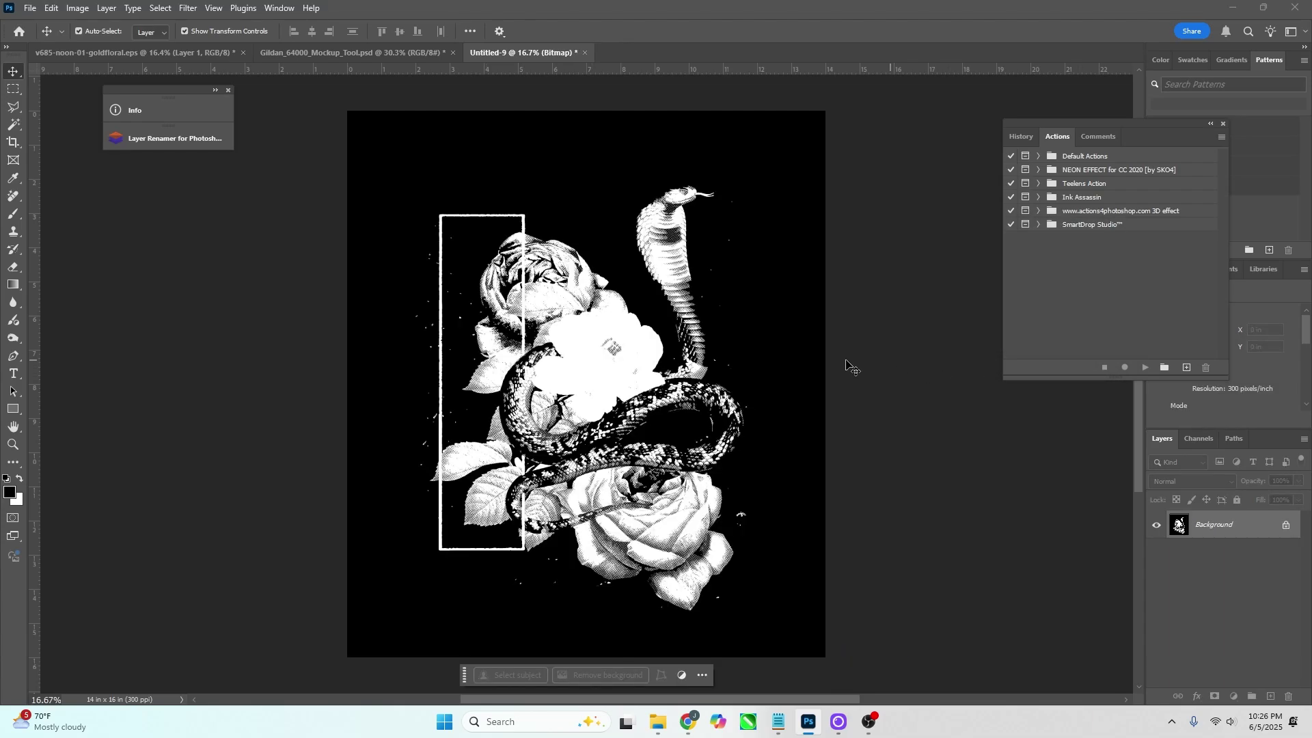
Step: Select all of the halftone image, then add a white layer mask to Layer 1 in goldfloral.eps
key(z)
drag(700, 286, 714, 327)
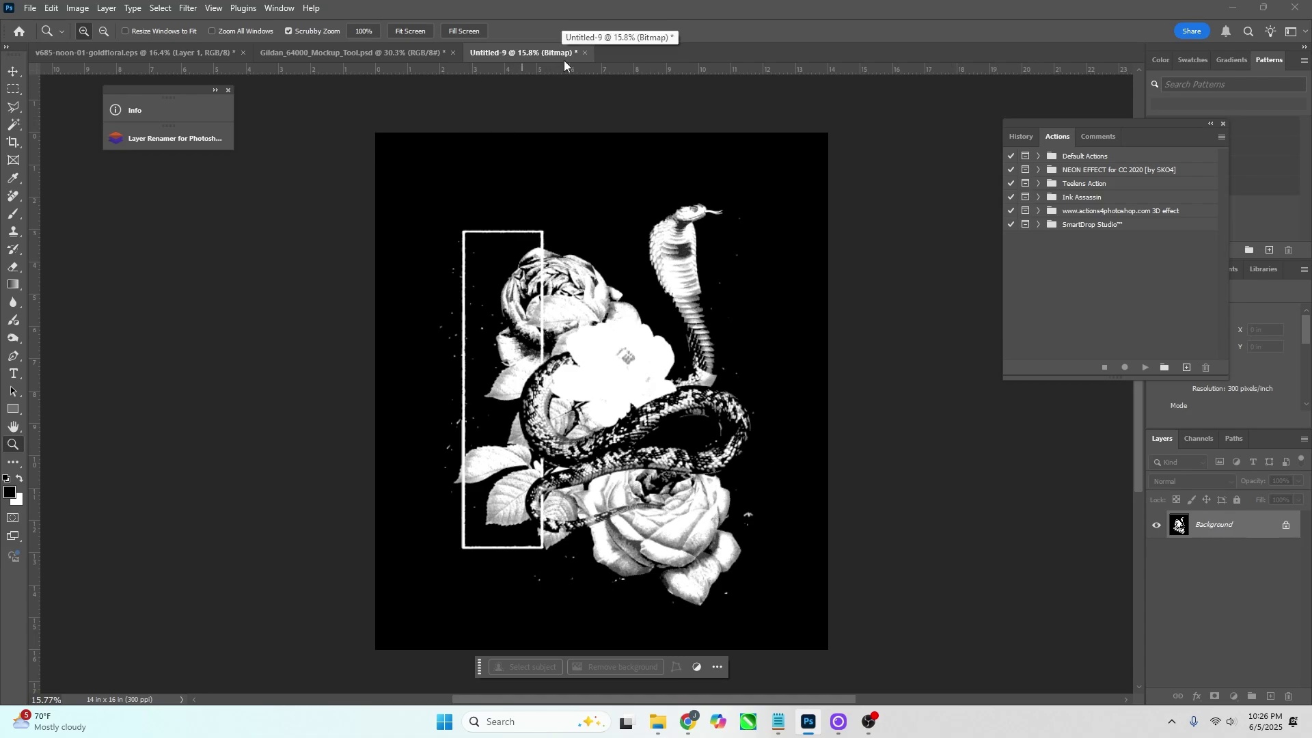
key(ctrl+a)
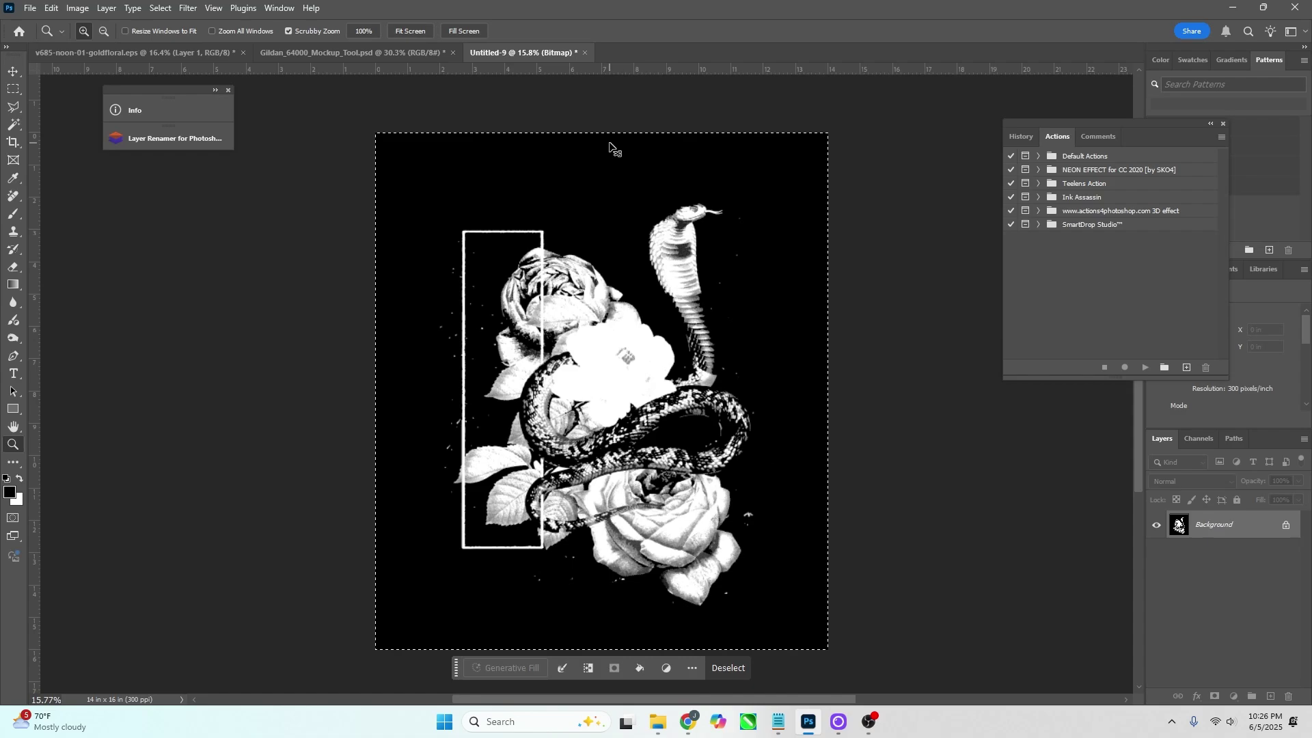
click(188, 52)
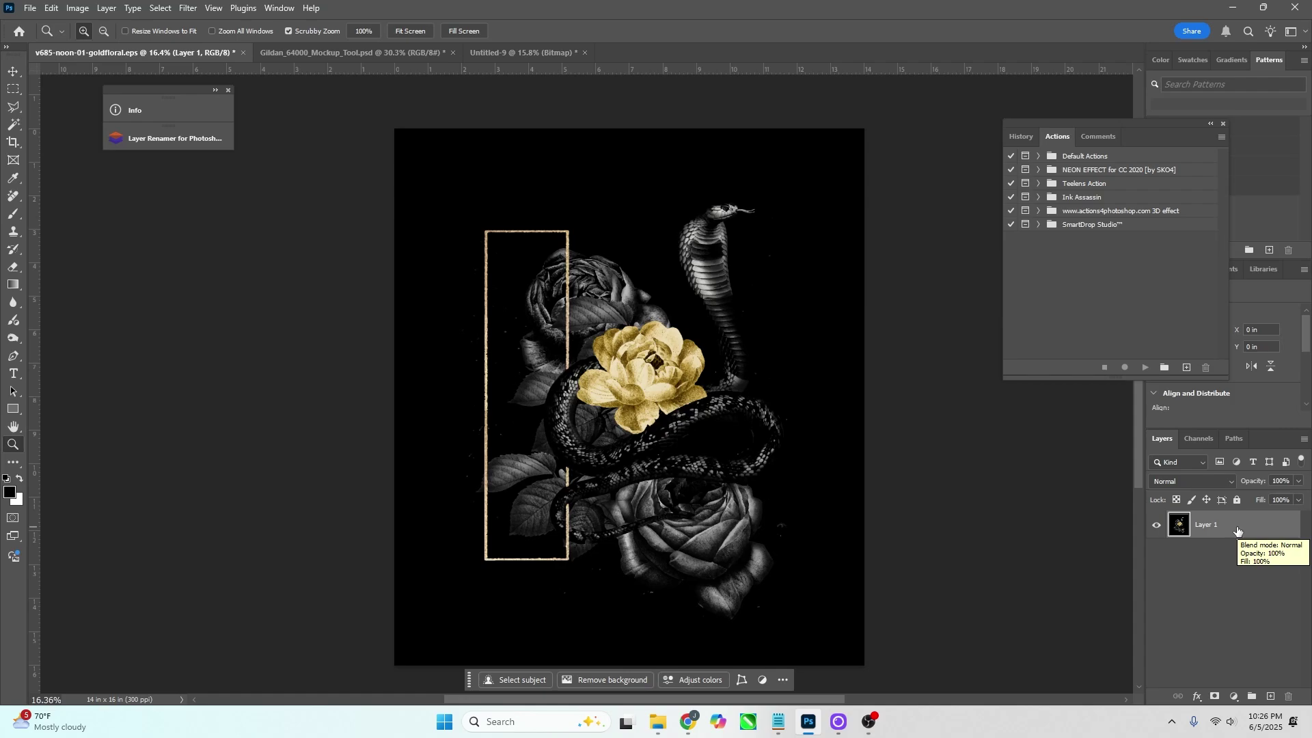
click(1217, 697)
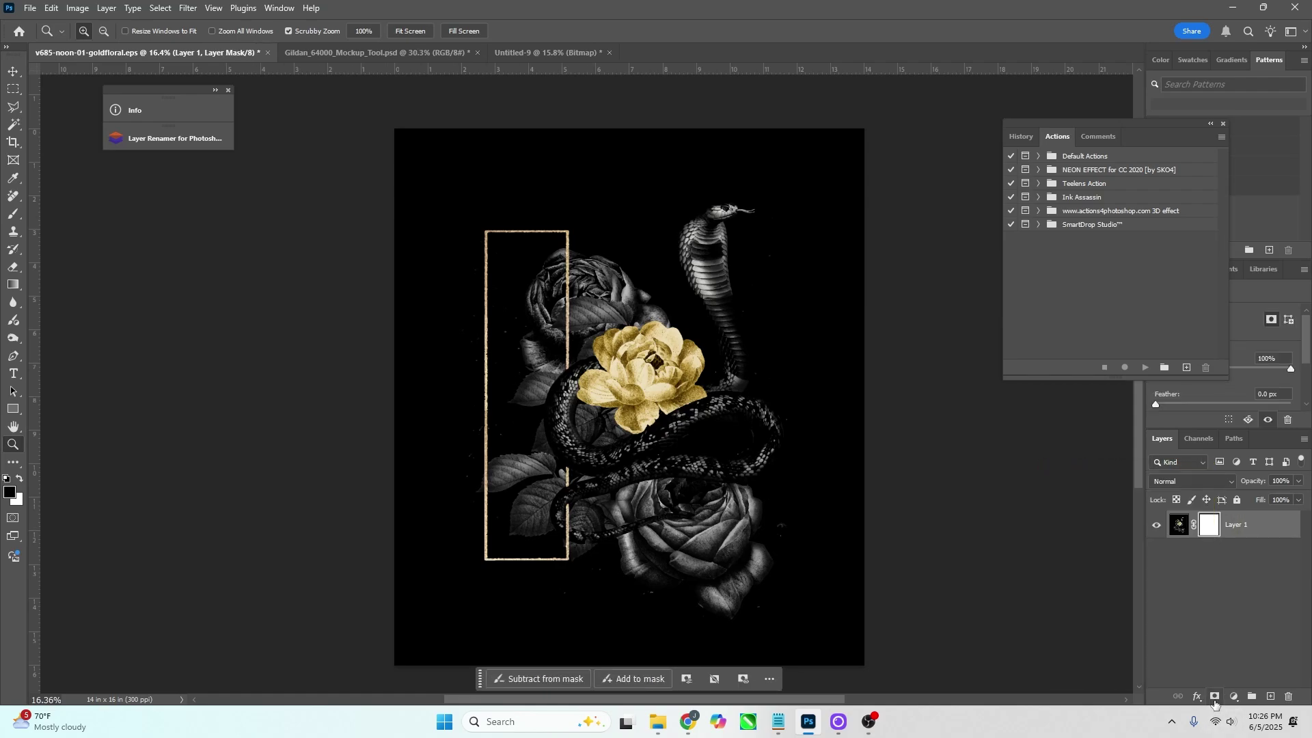
Step: Paste the halftone image into Layer 1's mask, deselect, and return to the layer view
key(alt)
alt+click(1210, 526)
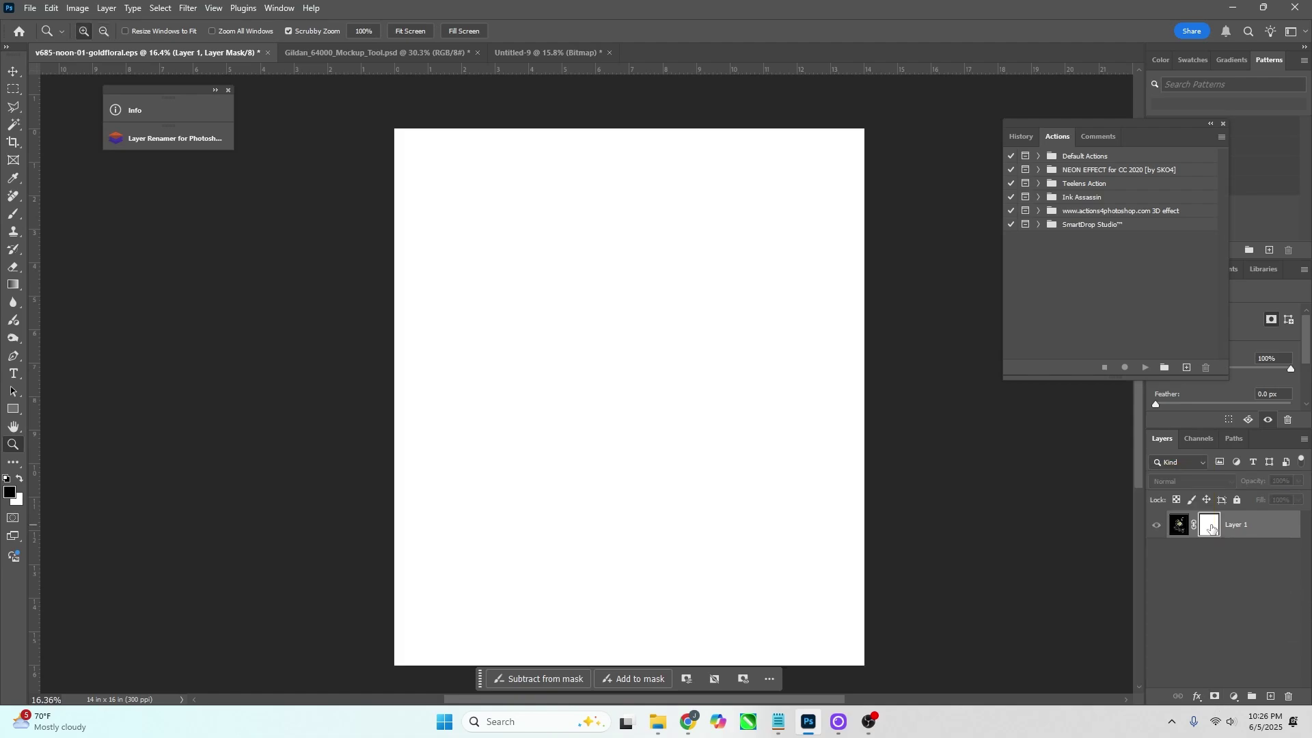
key(ctrl+v)
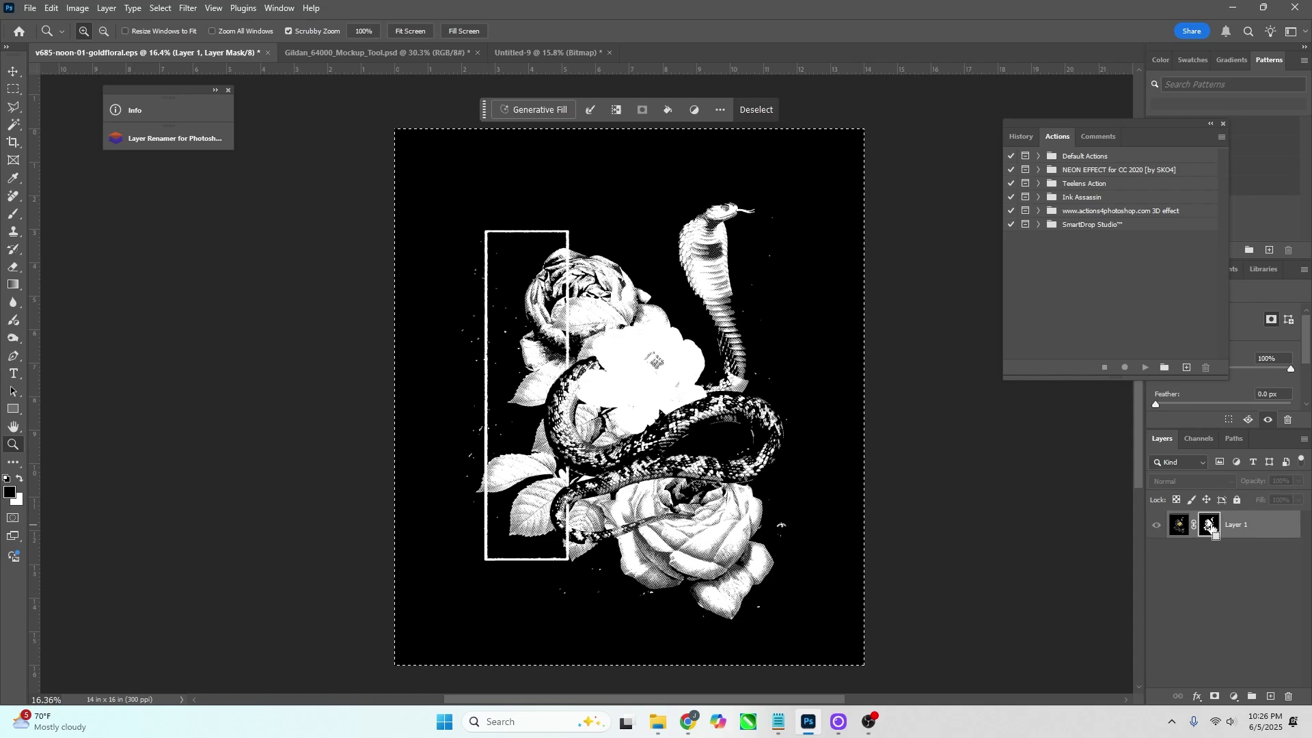
key(ctrl+d)
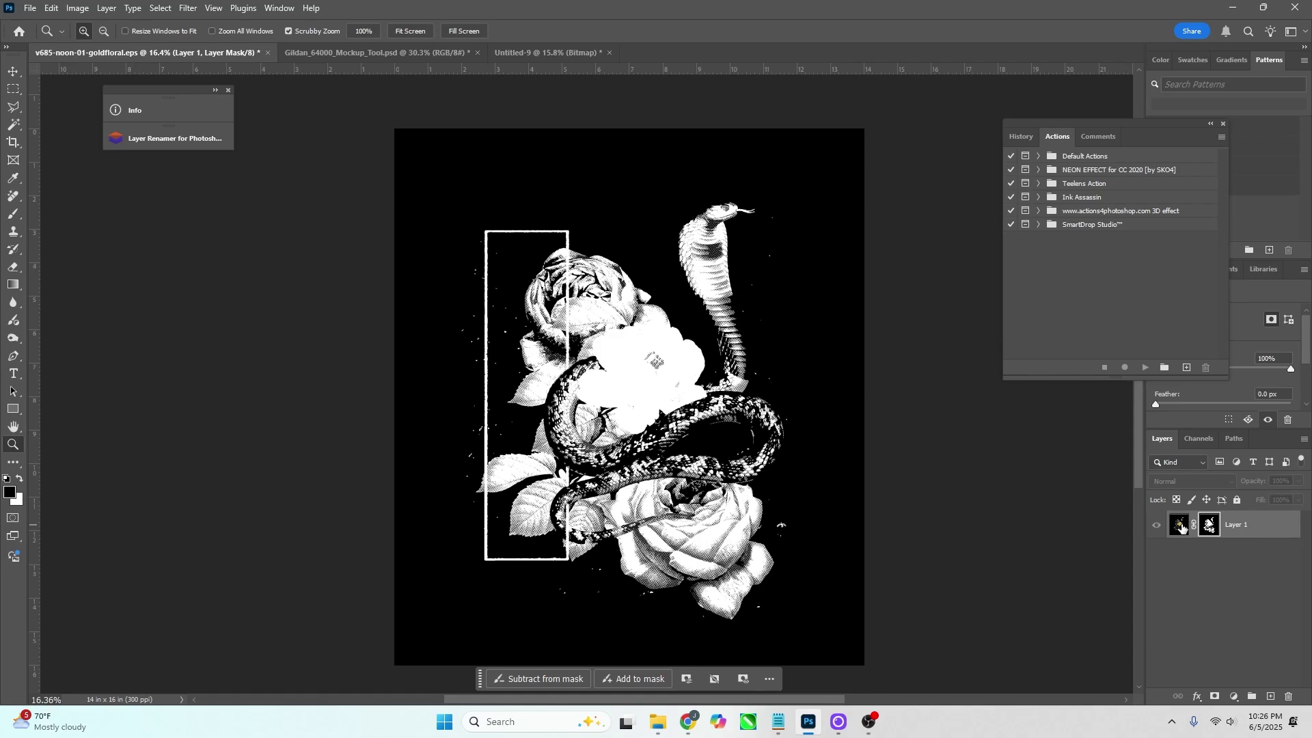
click(1180, 525)
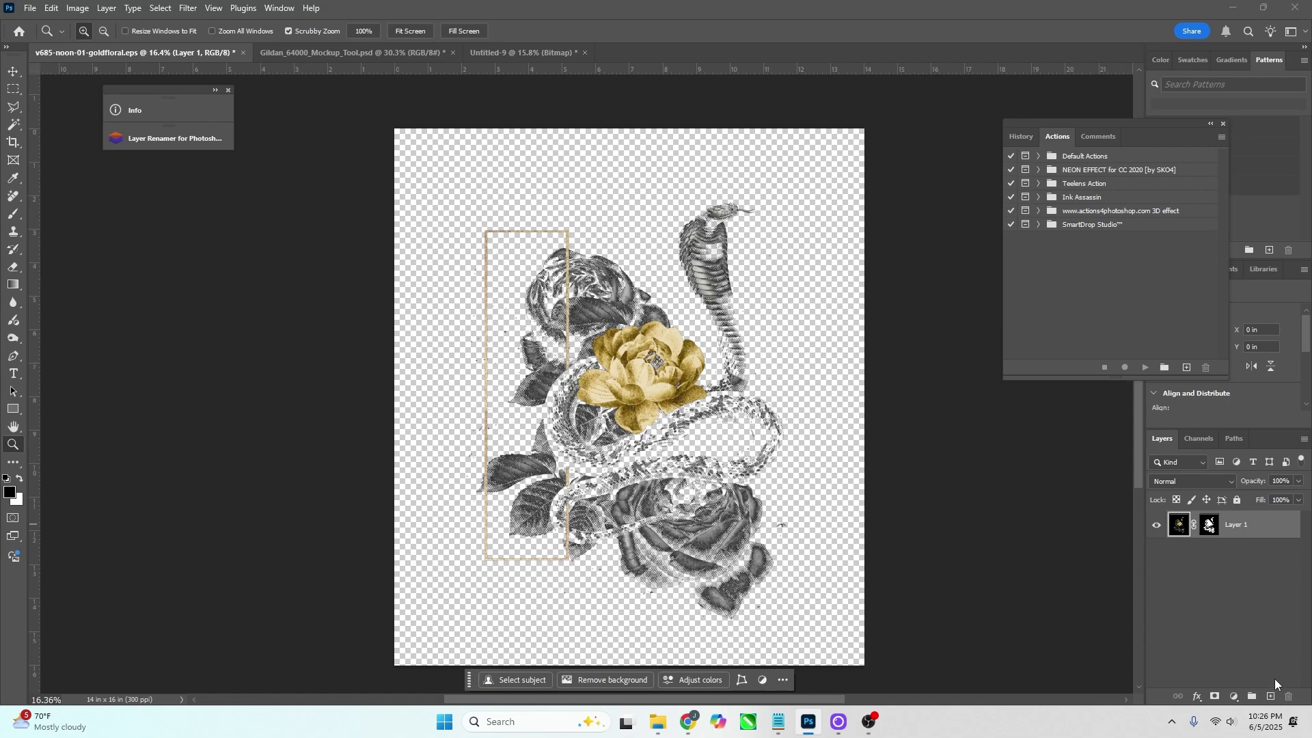
Step: Add a black (000000) Solid Color fill layer and place it beneath Layer 1
click(1266, 592)
click(1234, 696)
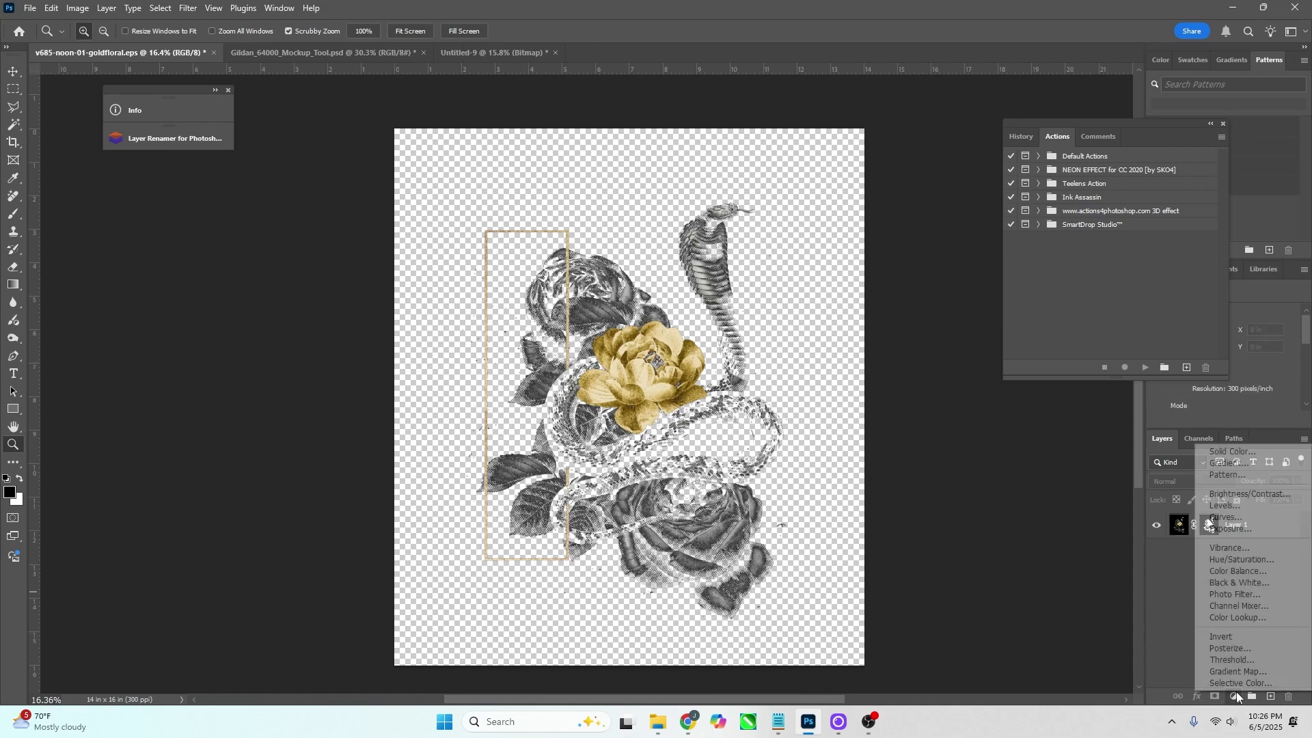
click(1234, 452)
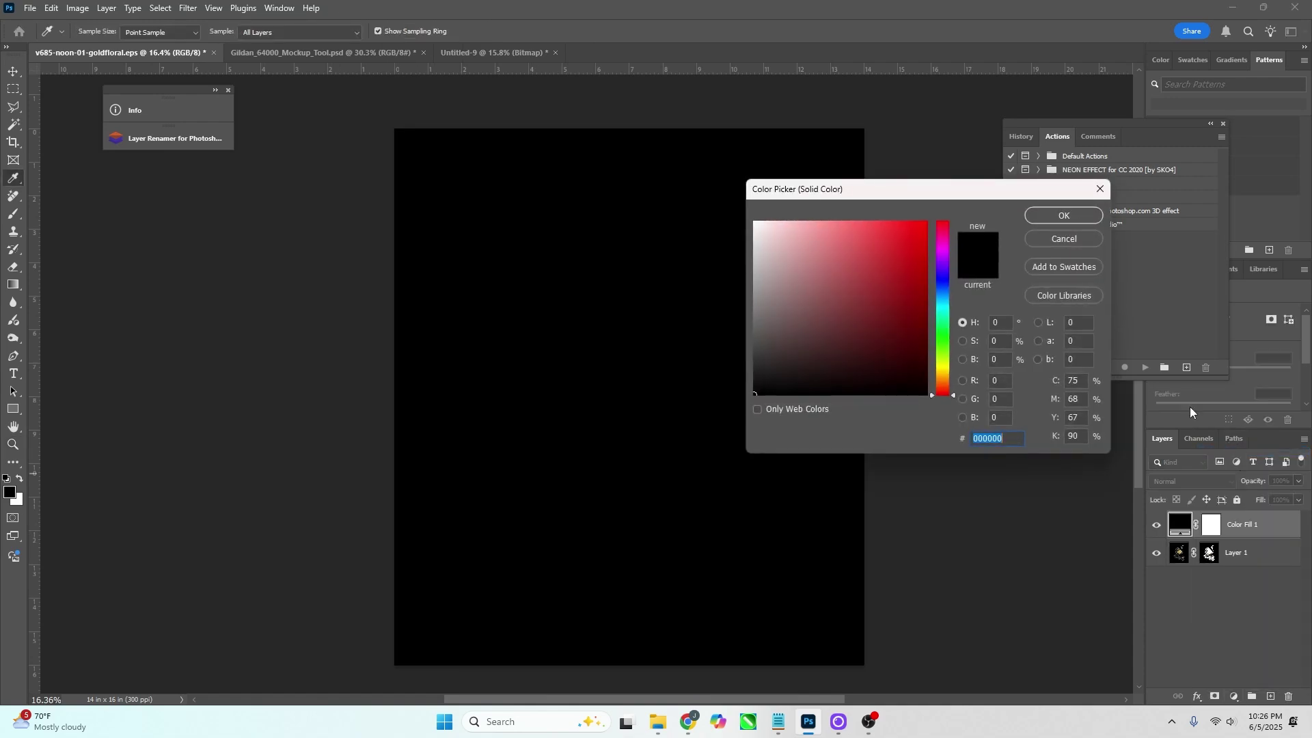
click(1063, 216)
drag(1277, 524, 1289, 575)
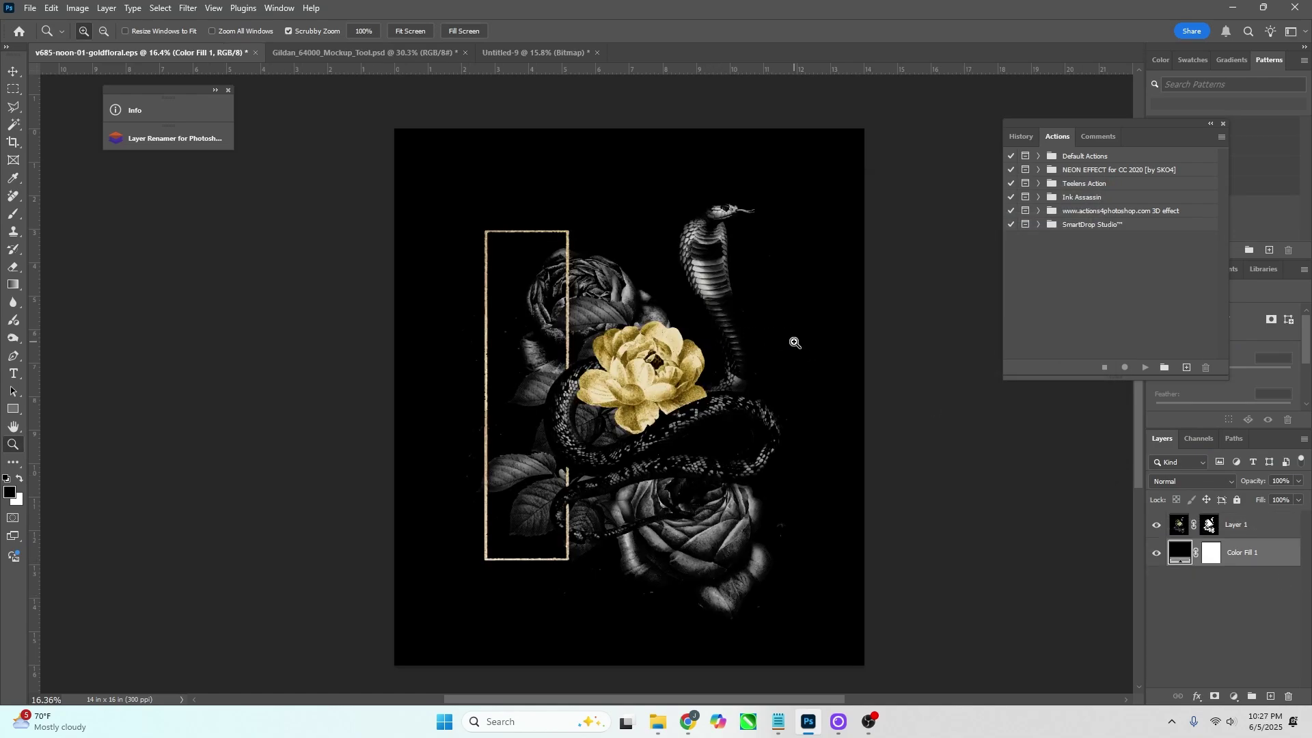
Step: Zoom around the cobra and gold rose to inspect the halftone texture against black
drag(732, 593, 841, 587)
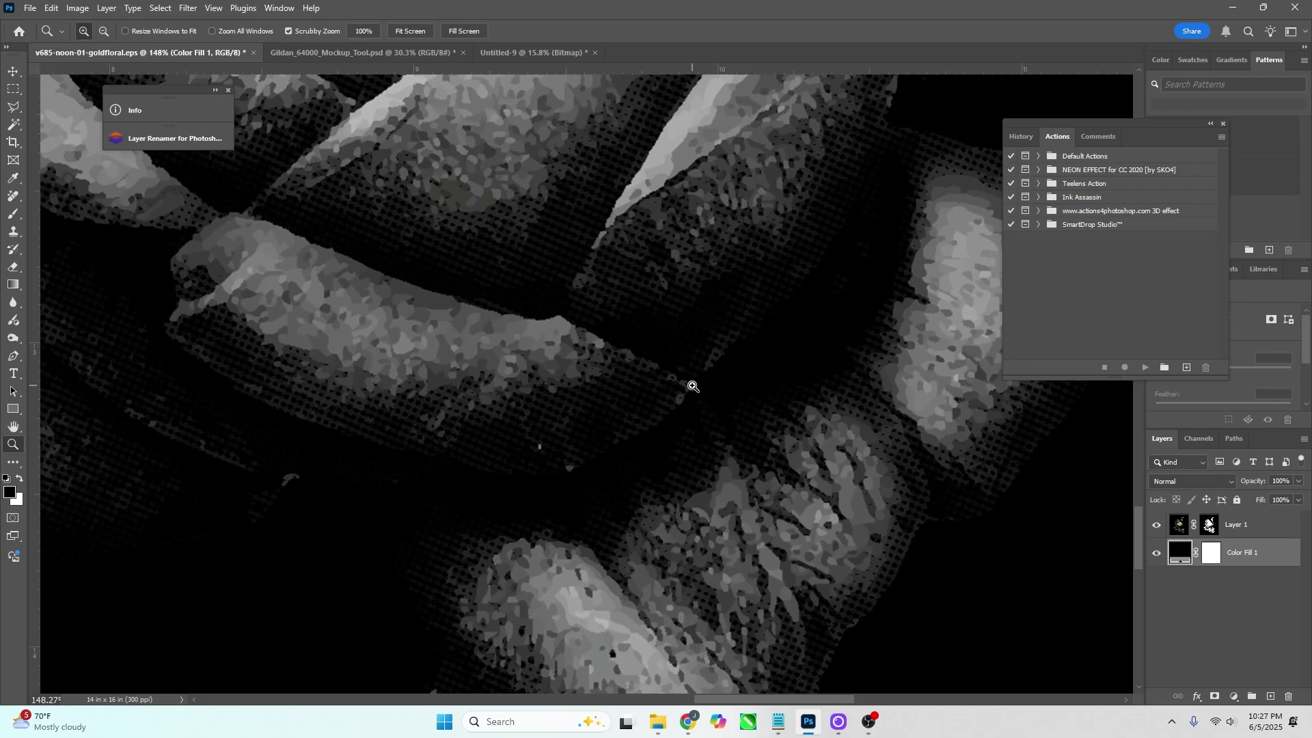
drag(693, 386, 787, 295)
scroll(787, 296, up, 3)
scroll(777, 255, down, 4)
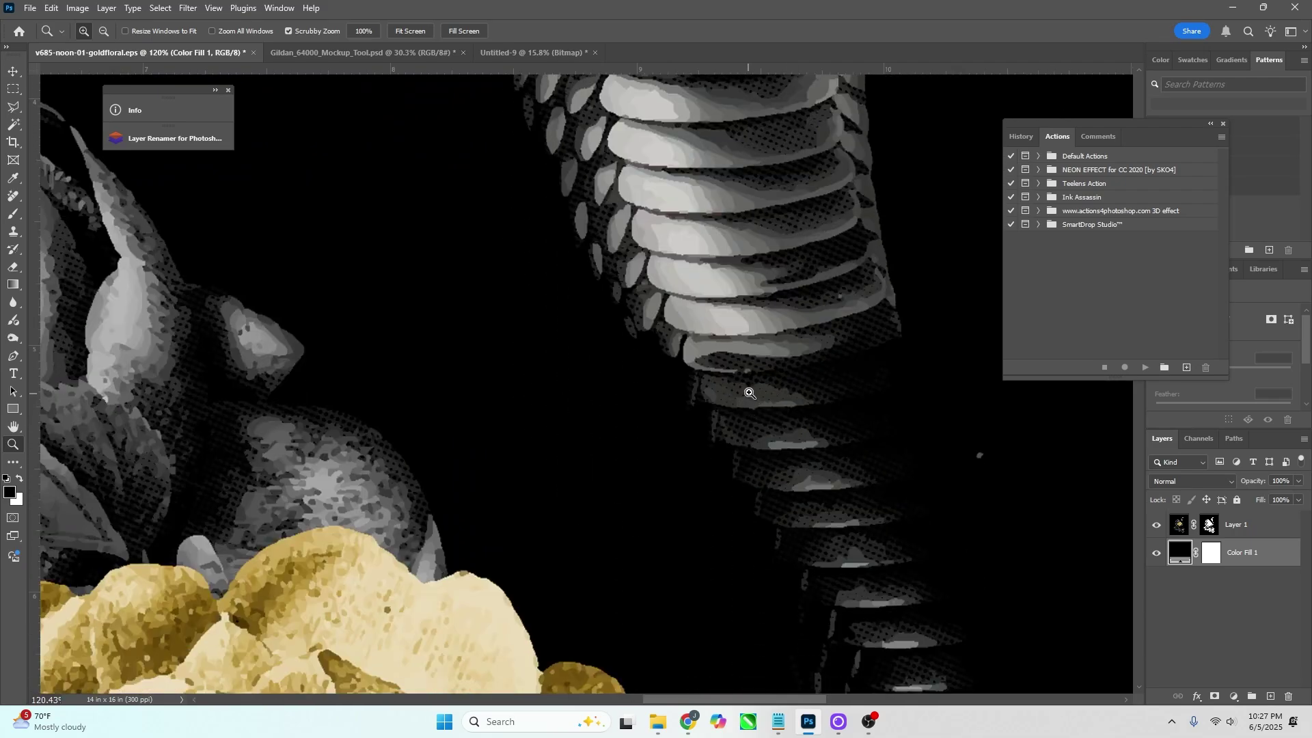
drag(750, 394, 674, 381)
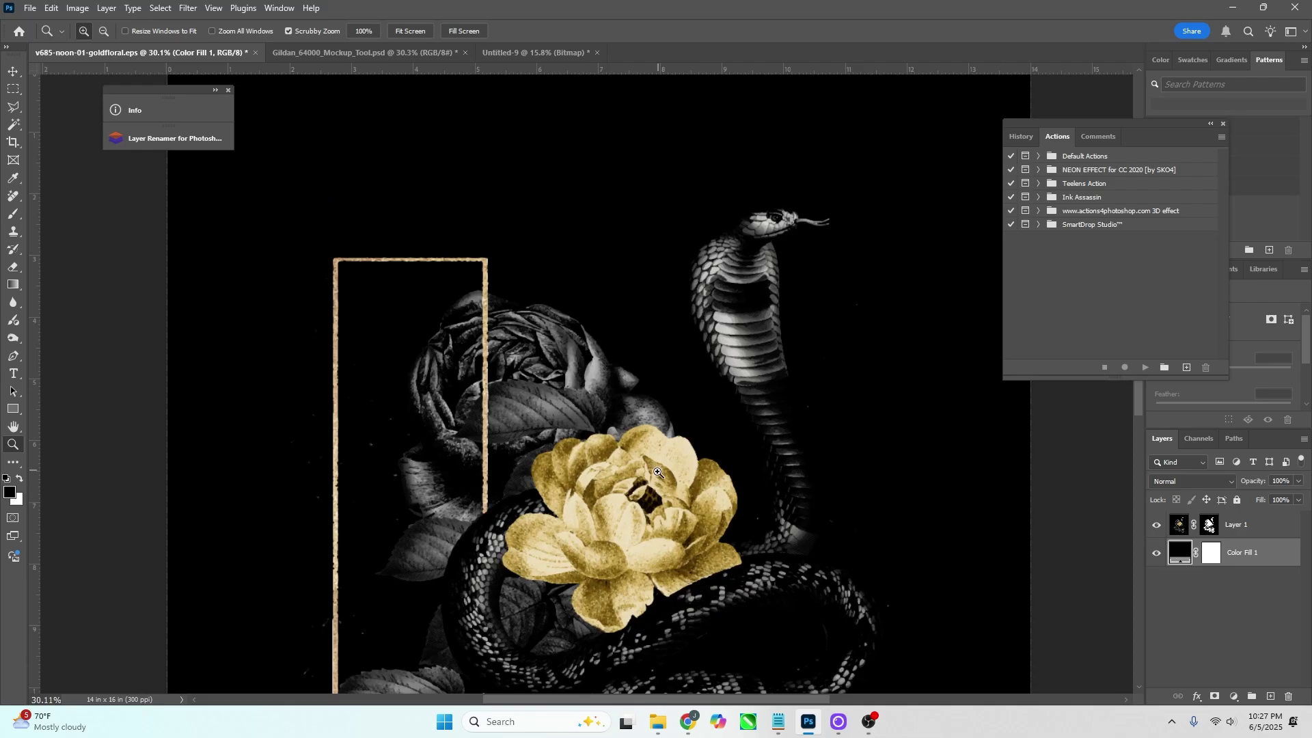
drag(663, 470, 640, 447)
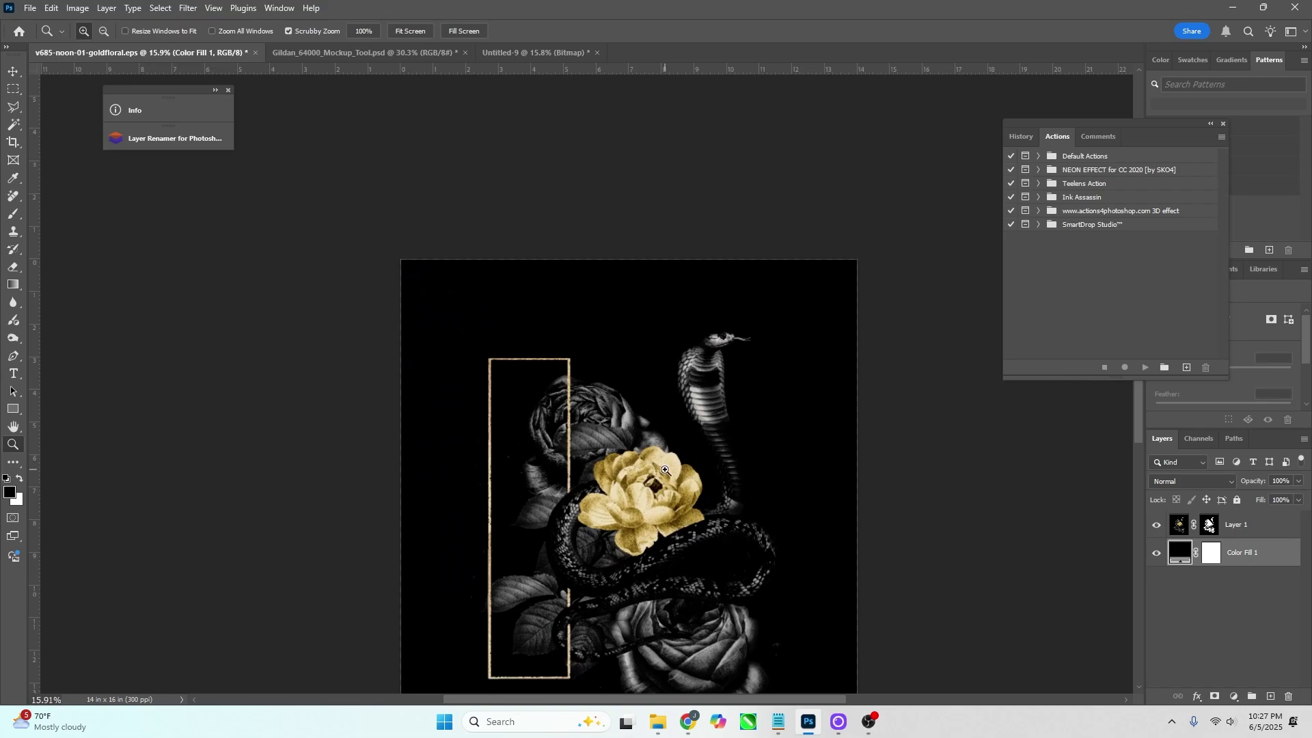
scroll(677, 410, down, 3)
scroll(690, 395, up, 1)
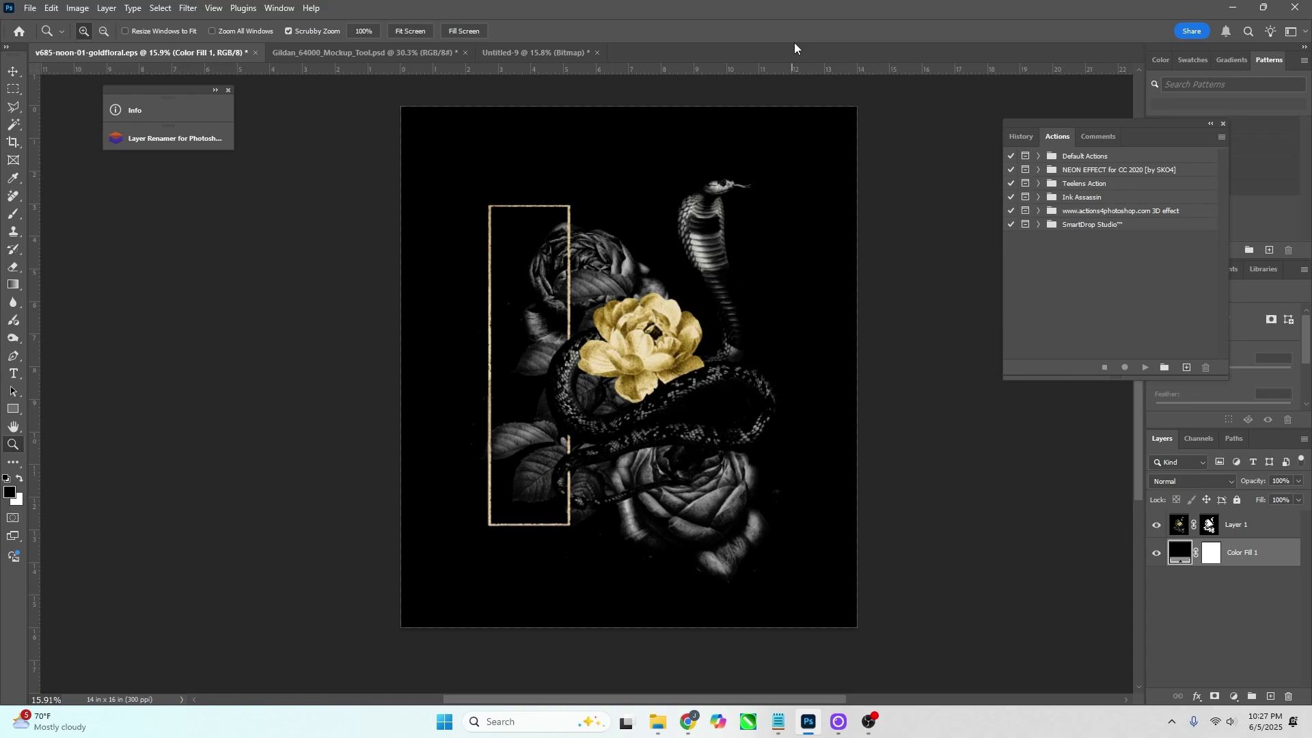
Step: In the Gildan 64000 mockup, hide the front shirt's Iris colour and show its Black layer
click(334, 50)
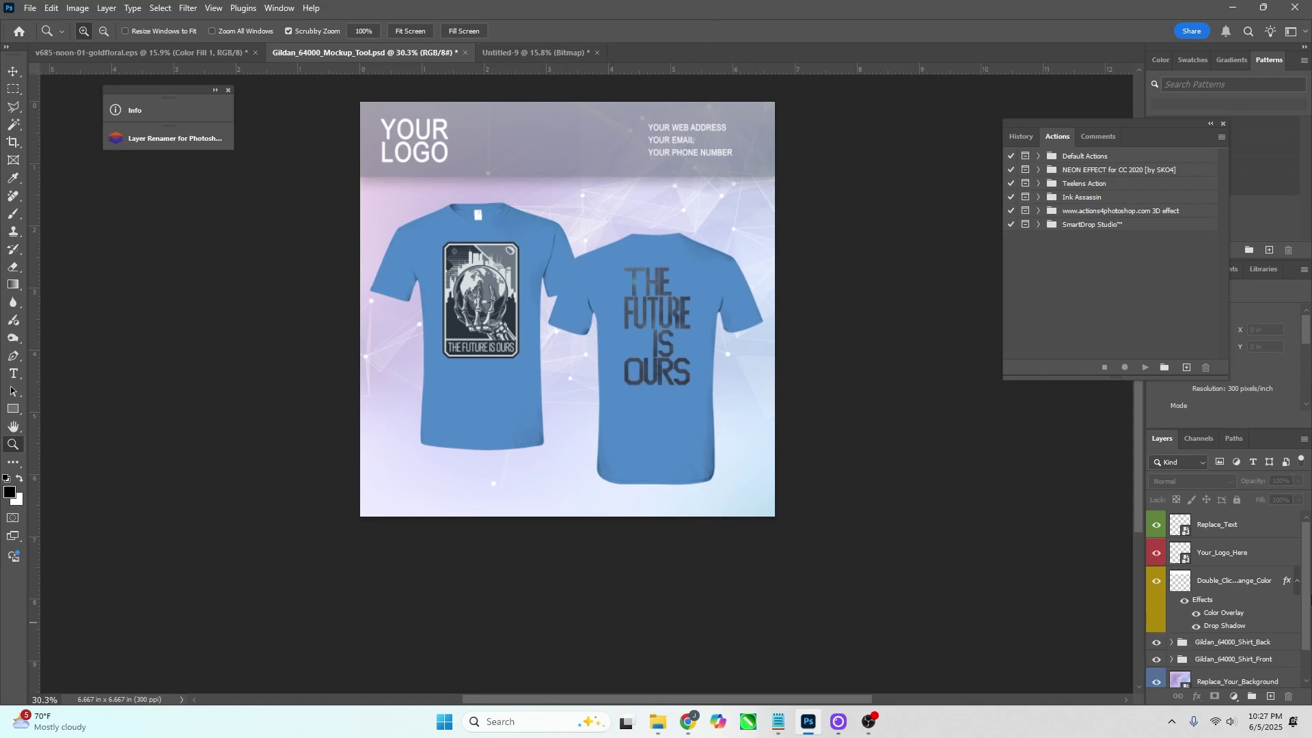
drag(1308, 554, 1308, 585)
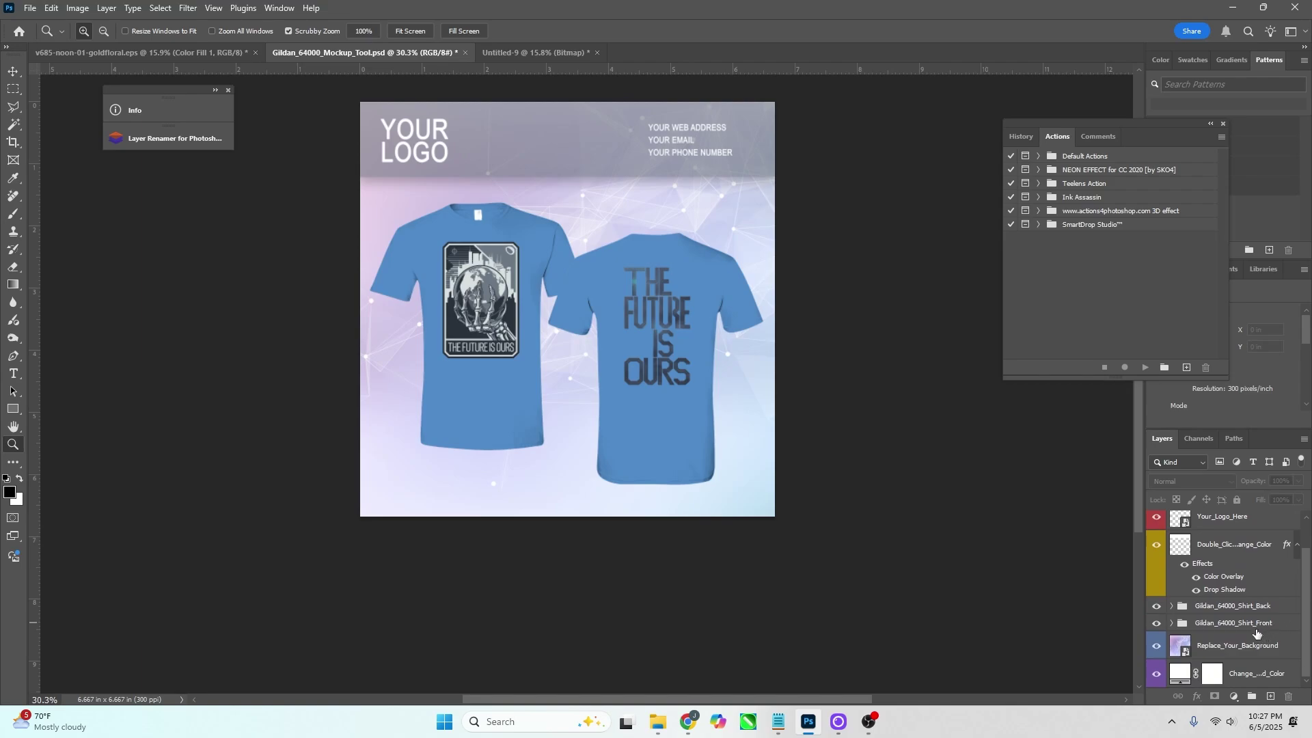
click(1171, 624)
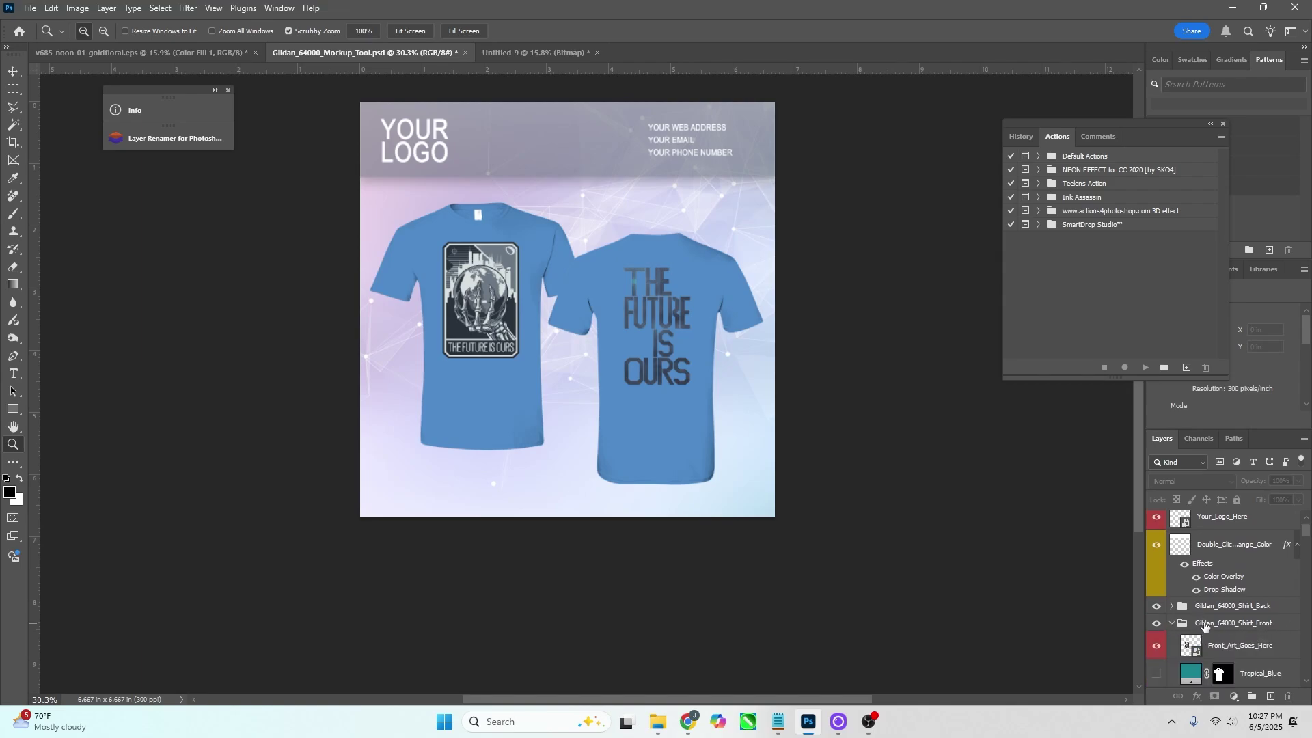
scroll(1258, 602, down, 6)
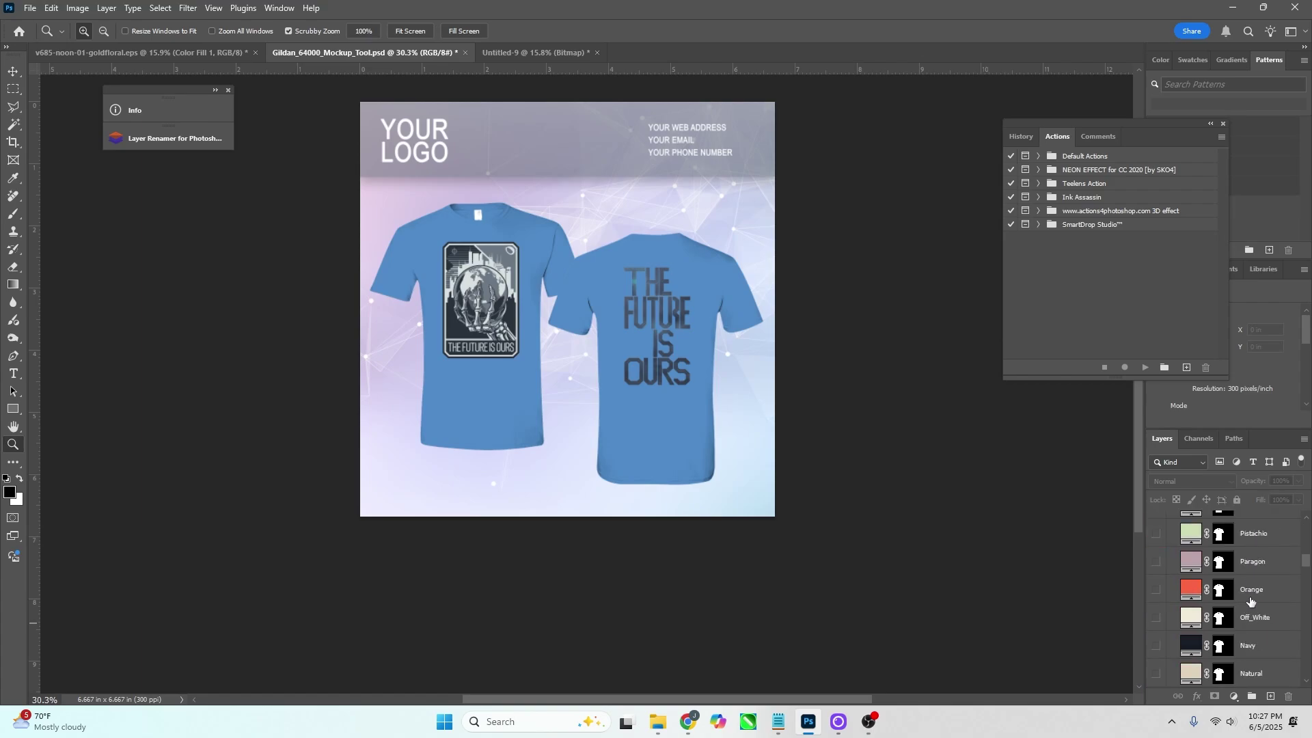
drag(1306, 575, 1308, 667)
click(1157, 578)
click(1156, 545)
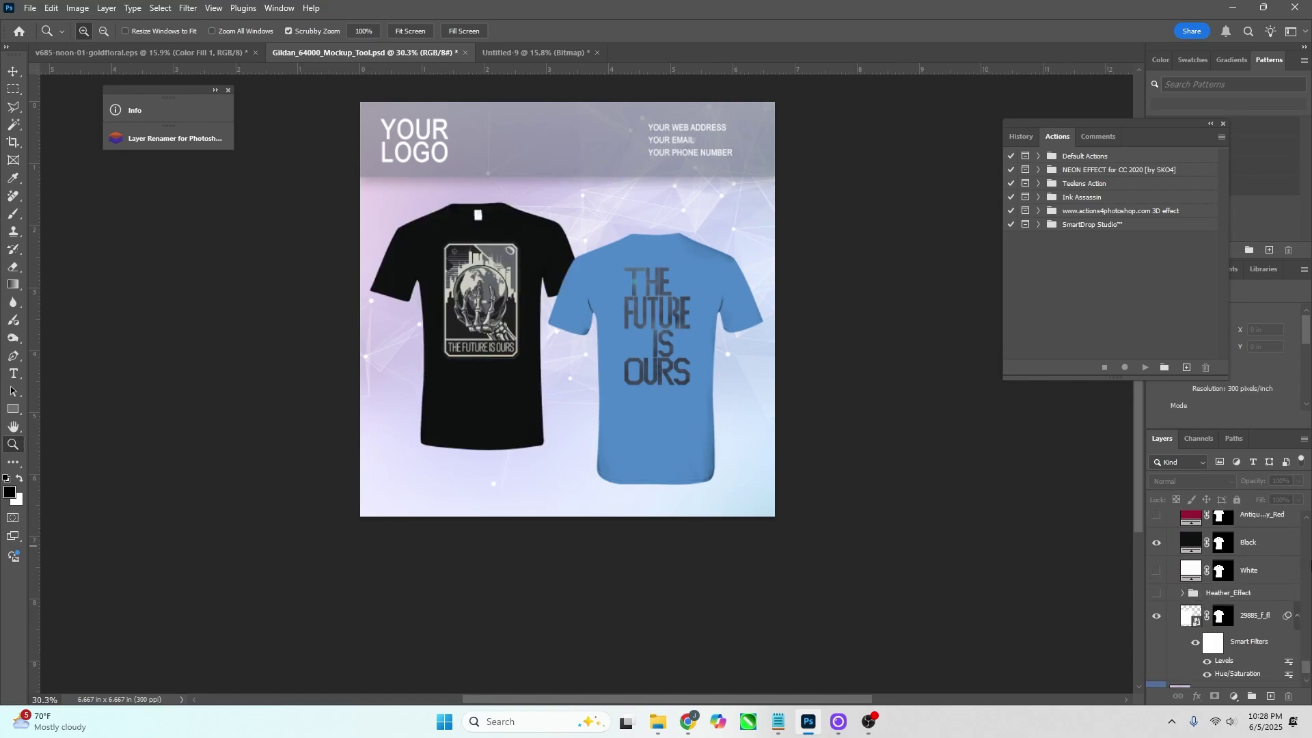
click(1308, 638)
scroll(1309, 658, up, 10)
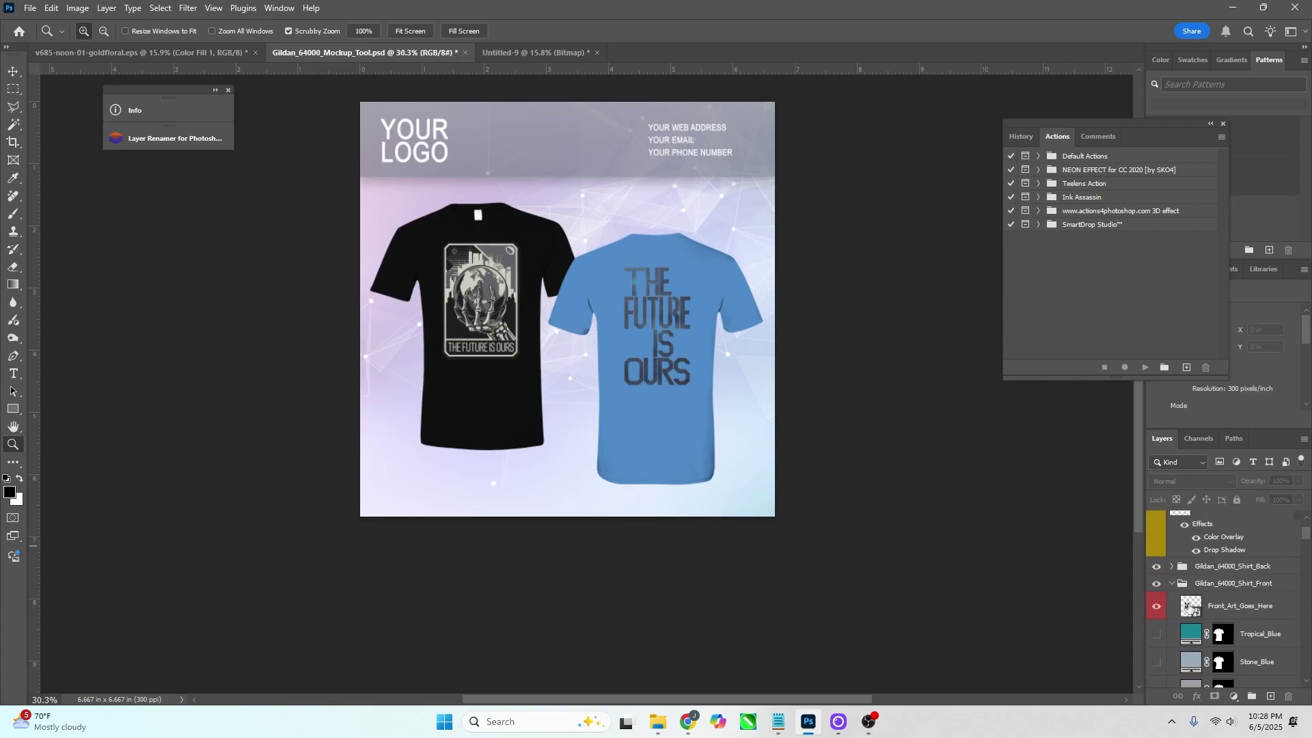
Step: Open the Front_Art_Goes_Here contents and drag the artwork's Layer 1 into it
double_click(1187, 606)
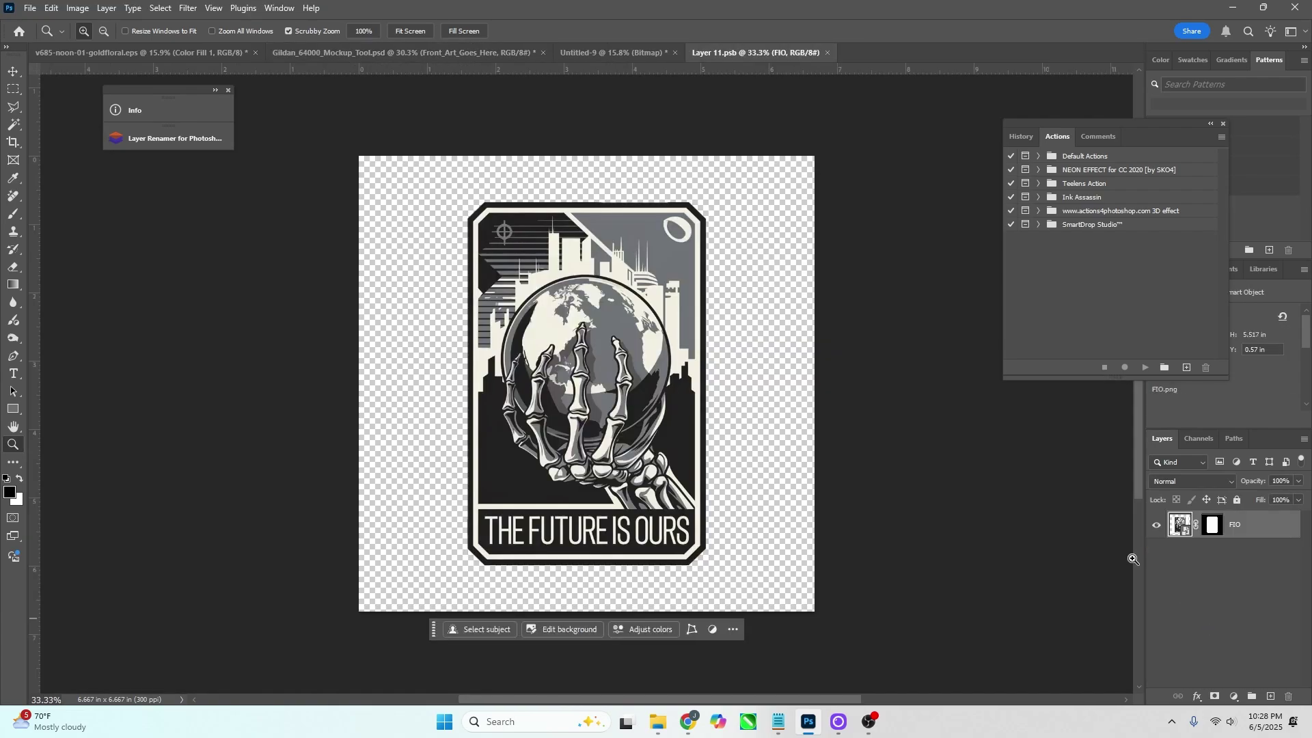
click(171, 53)
drag(1268, 530, 741, 181)
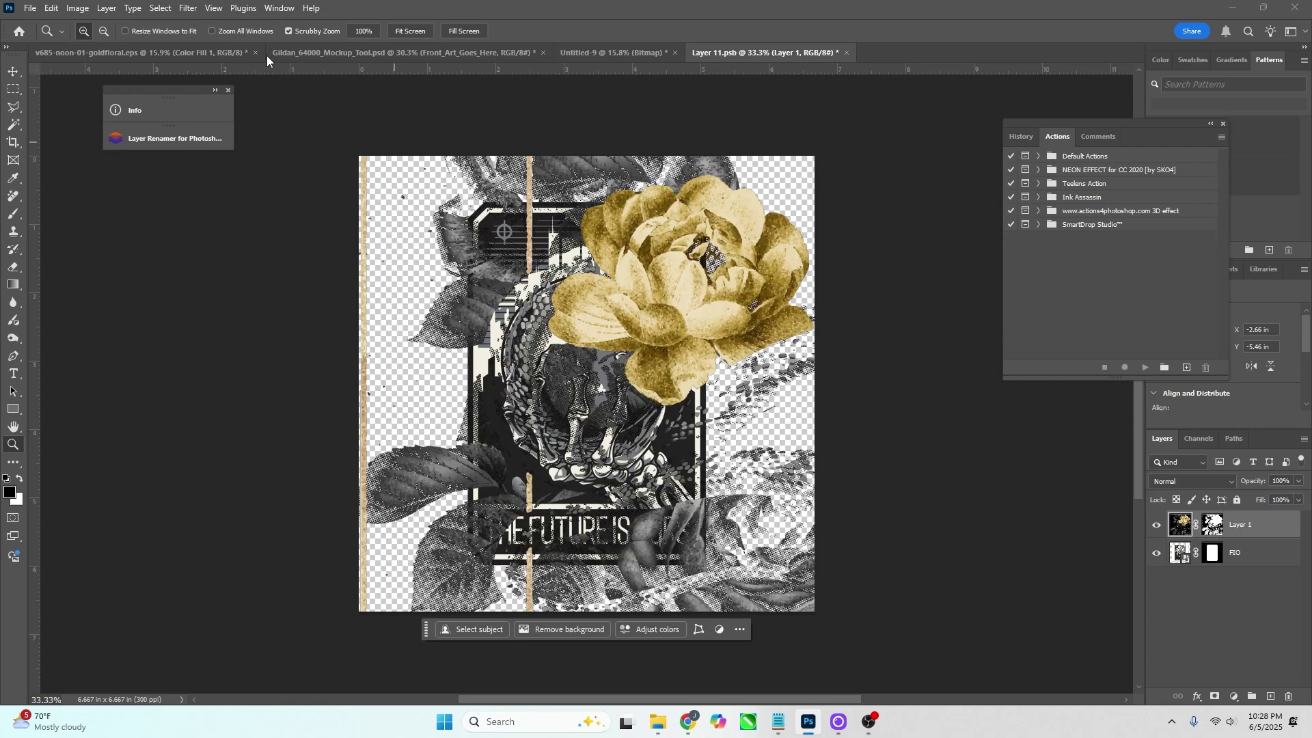
Step: Scale the artwork to about 45% to fit the canvas and hide the FIO layer
click(12, 71)
click(605, 403)
scroll(605, 404, down, 3)
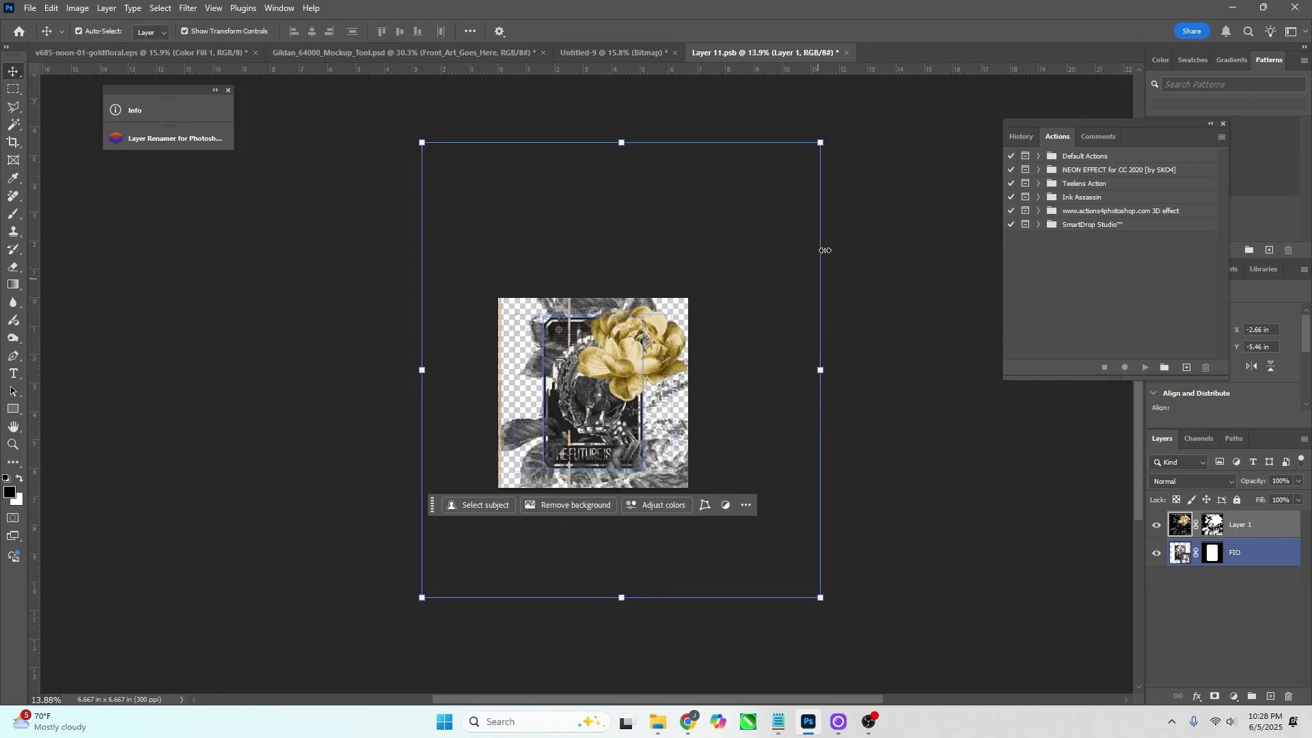
drag(823, 138, 639, 212)
drag(644, 350, 611, 371)
drag(670, 294, 679, 284)
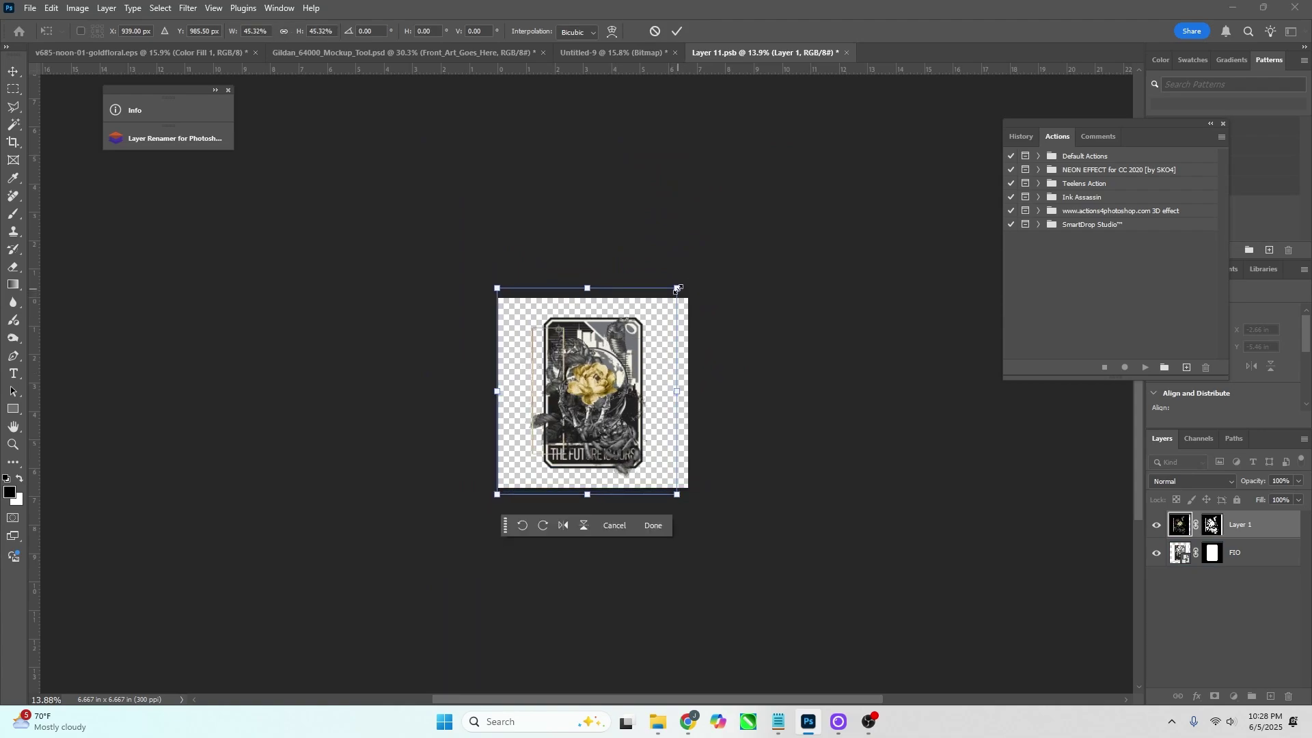
key(Return)
click(1157, 562)
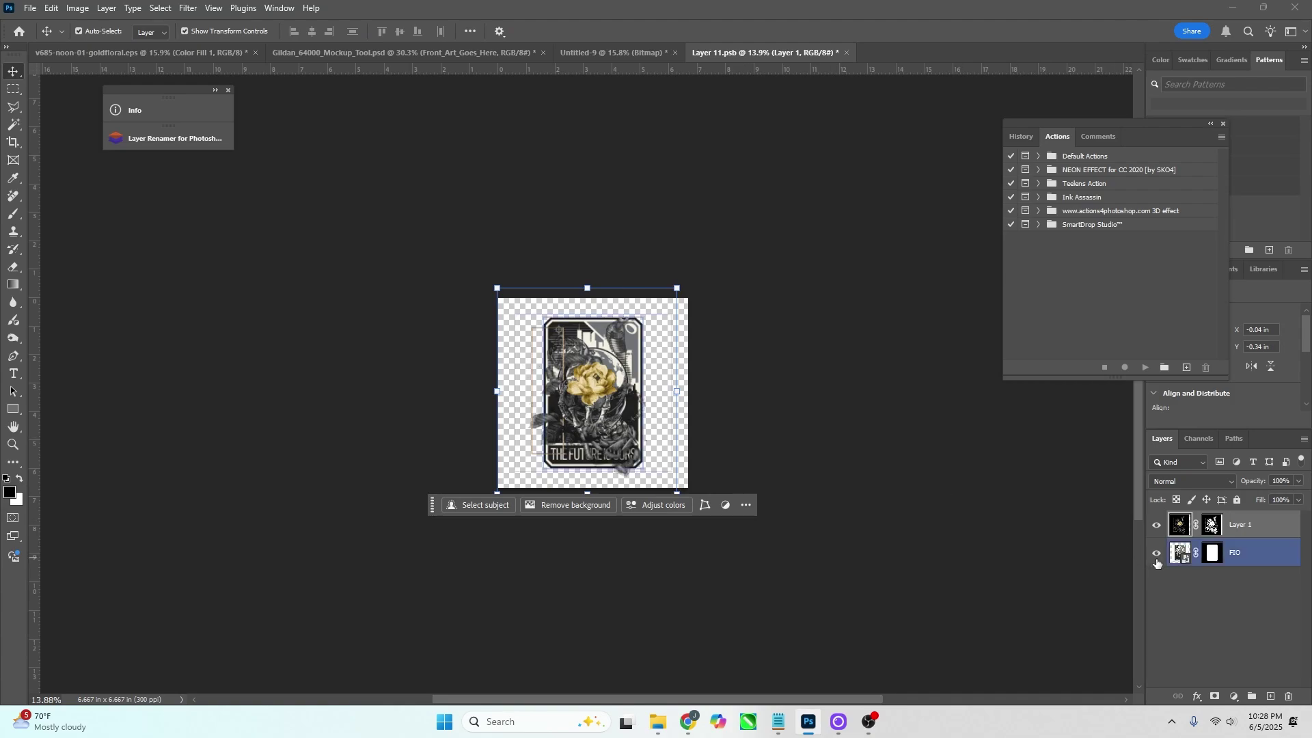
click(1157, 554)
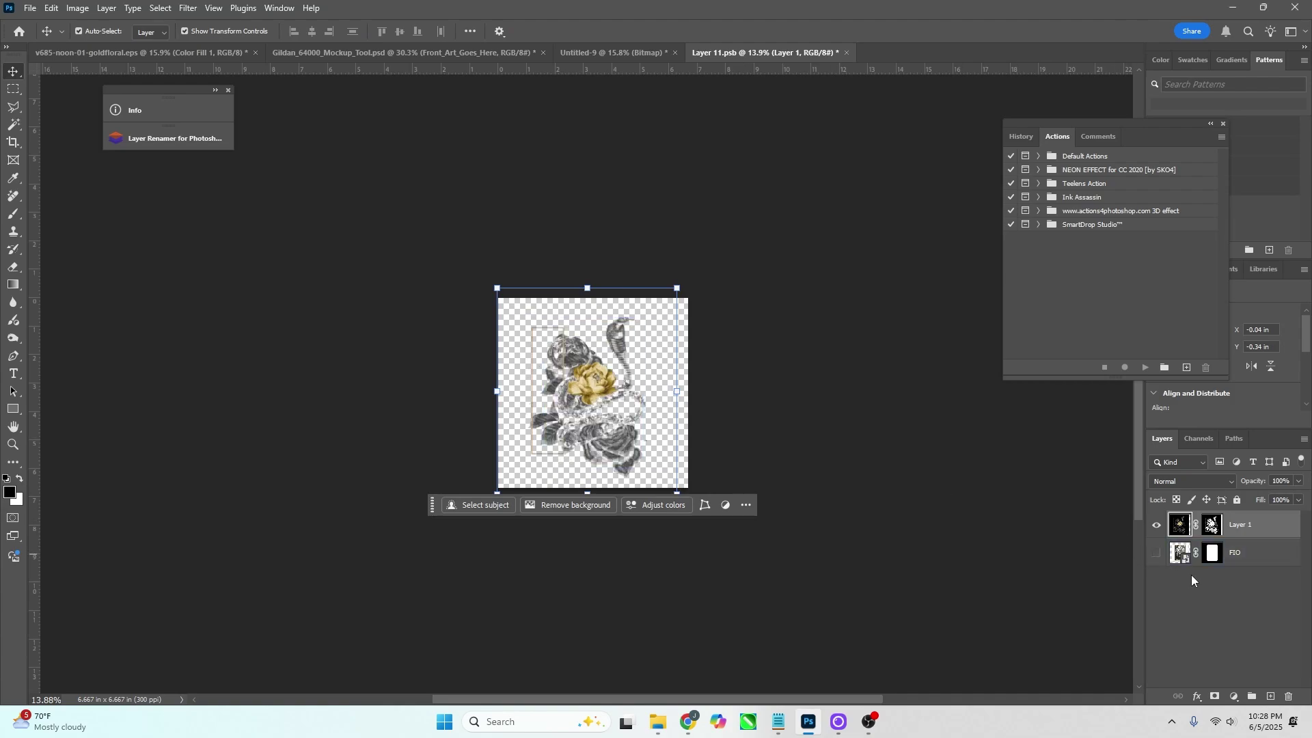
Step: Save and close Layer 11.psb, then nudge the front art slightly right on the mockup
click(847, 53)
click(593, 268)
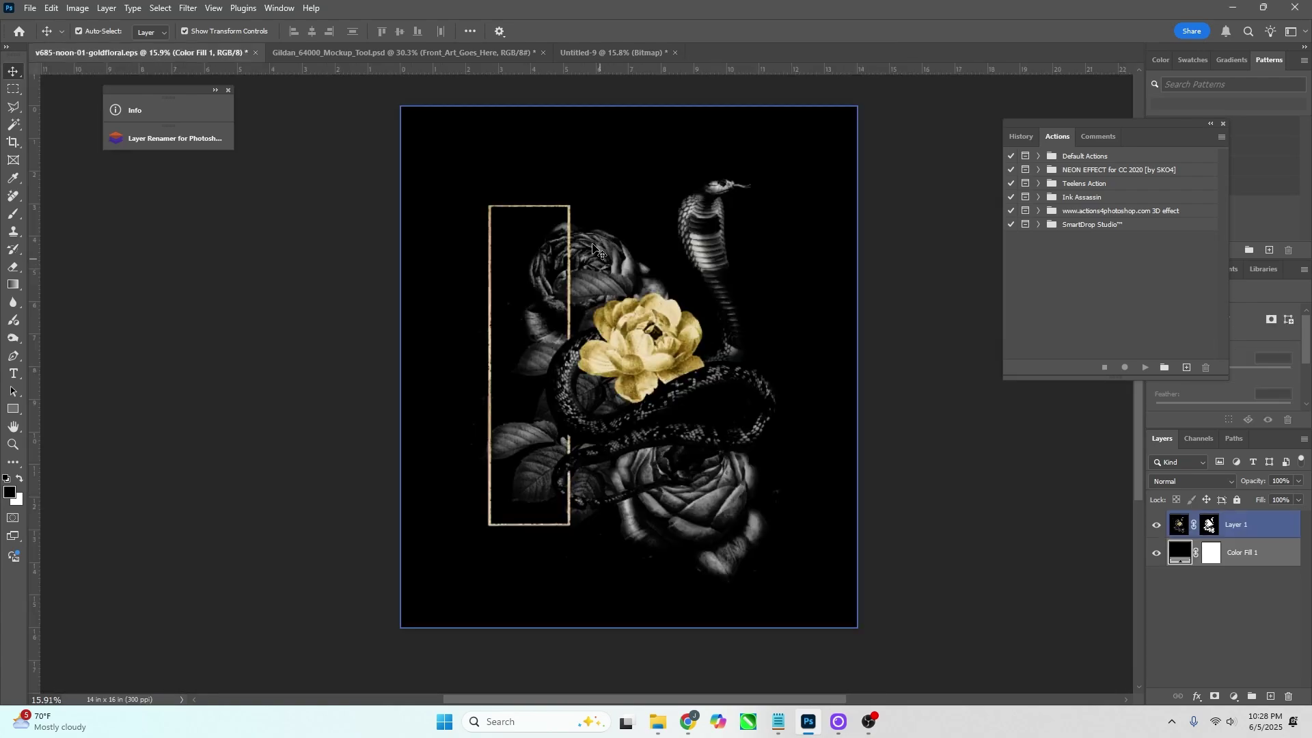
click(358, 52)
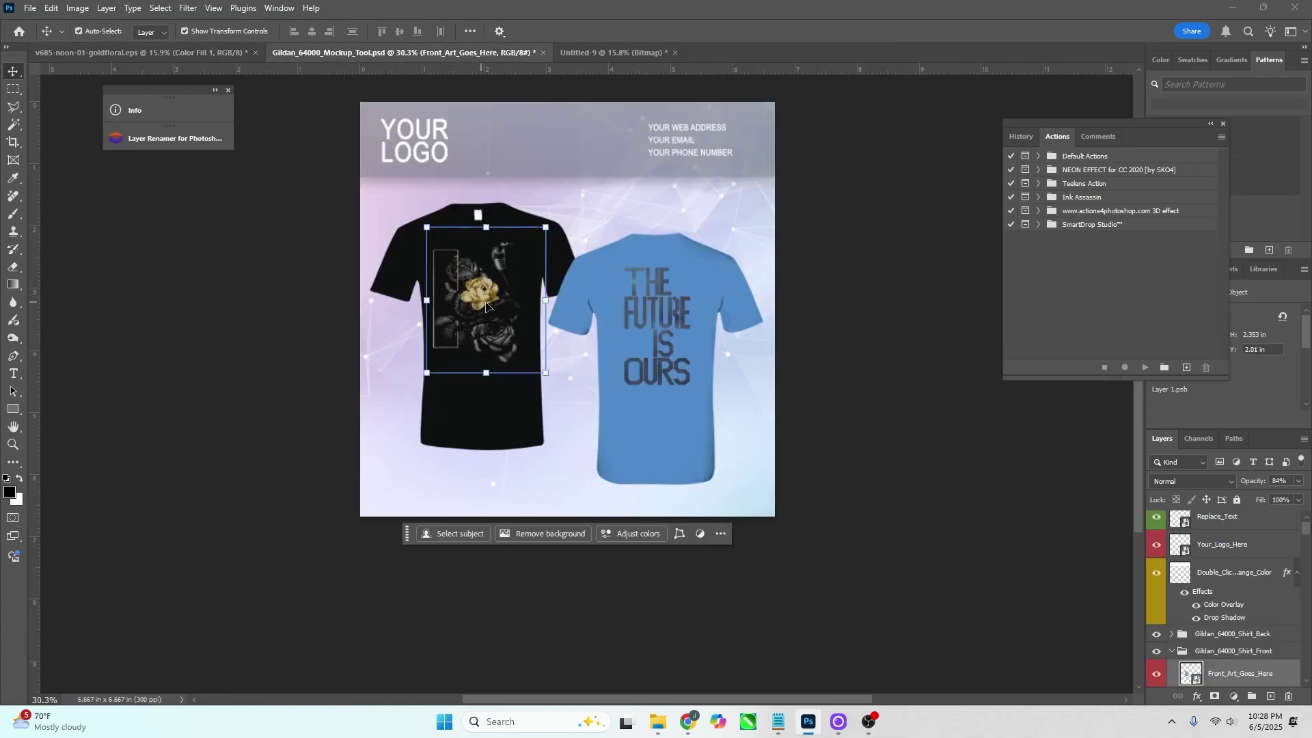
drag(483, 306, 485, 306)
Step: Deselect the front art and zoom to check the design on the black shirt
click(868, 448)
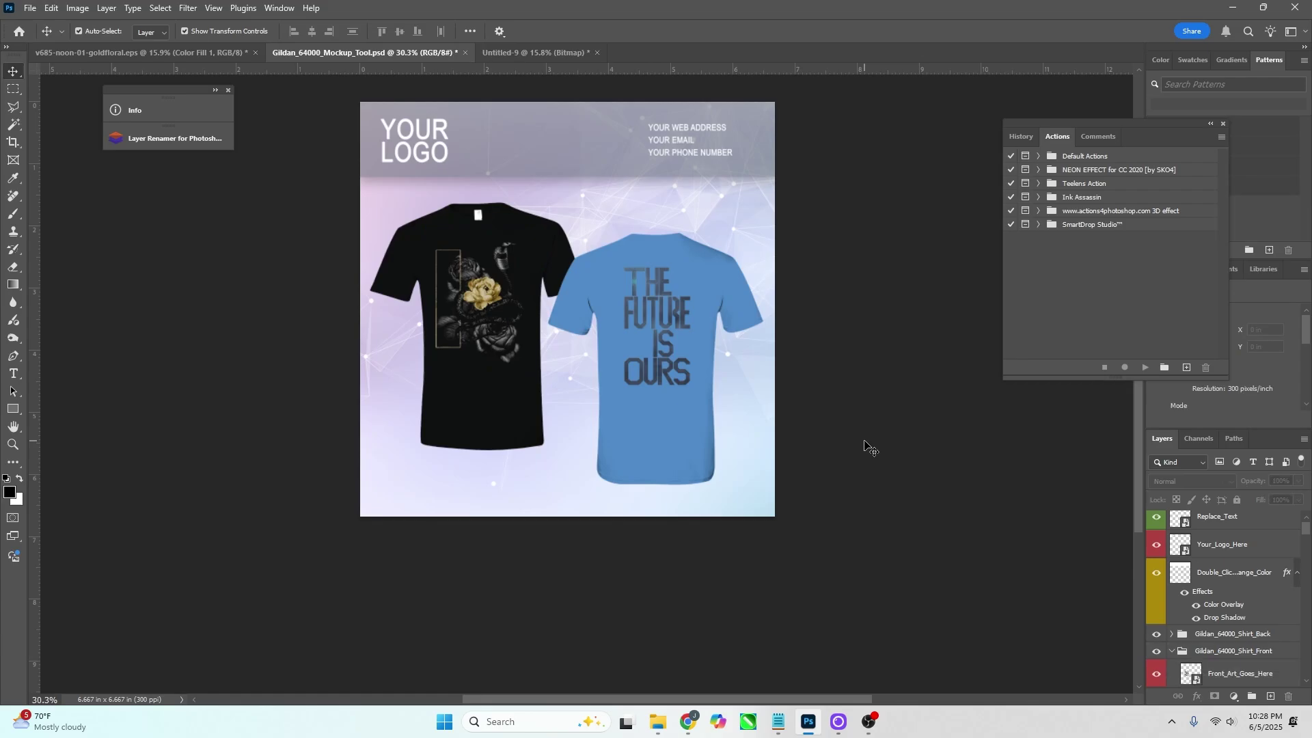
click(511, 315)
scroll(511, 315, up, 10)
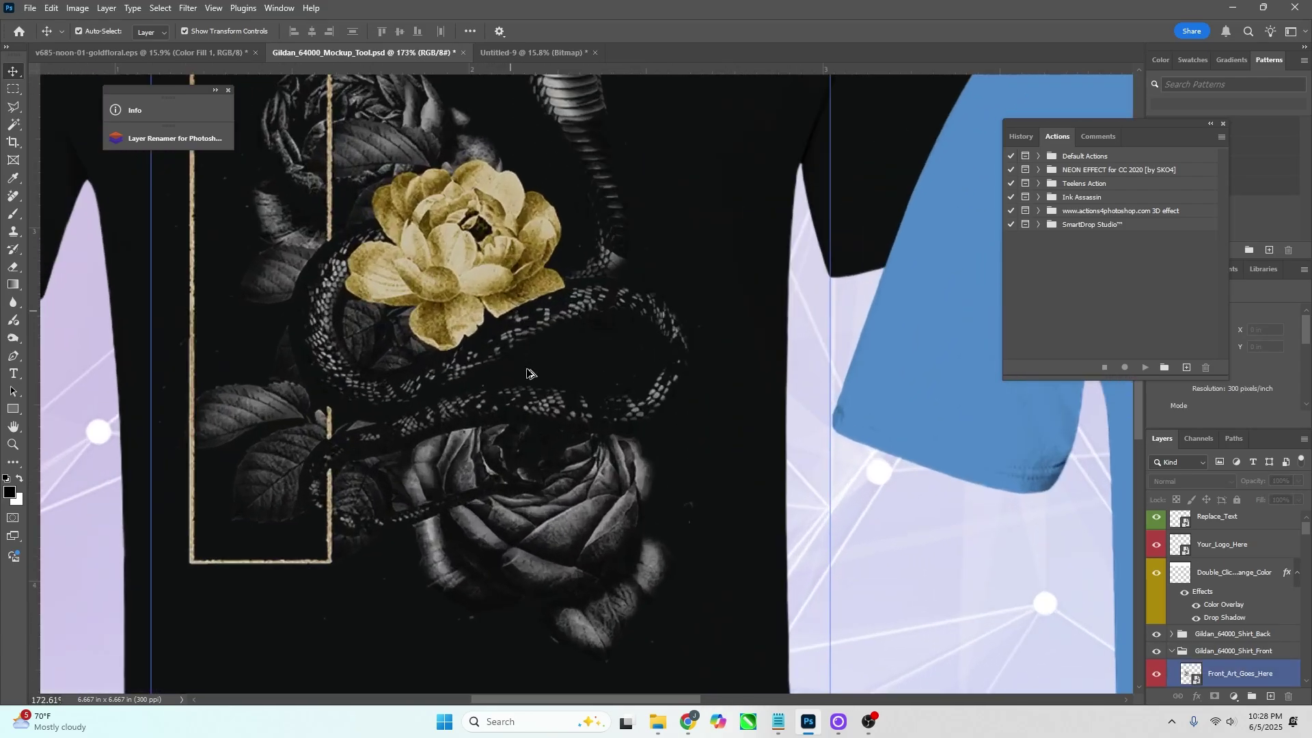
scroll(619, 541, down, 10)
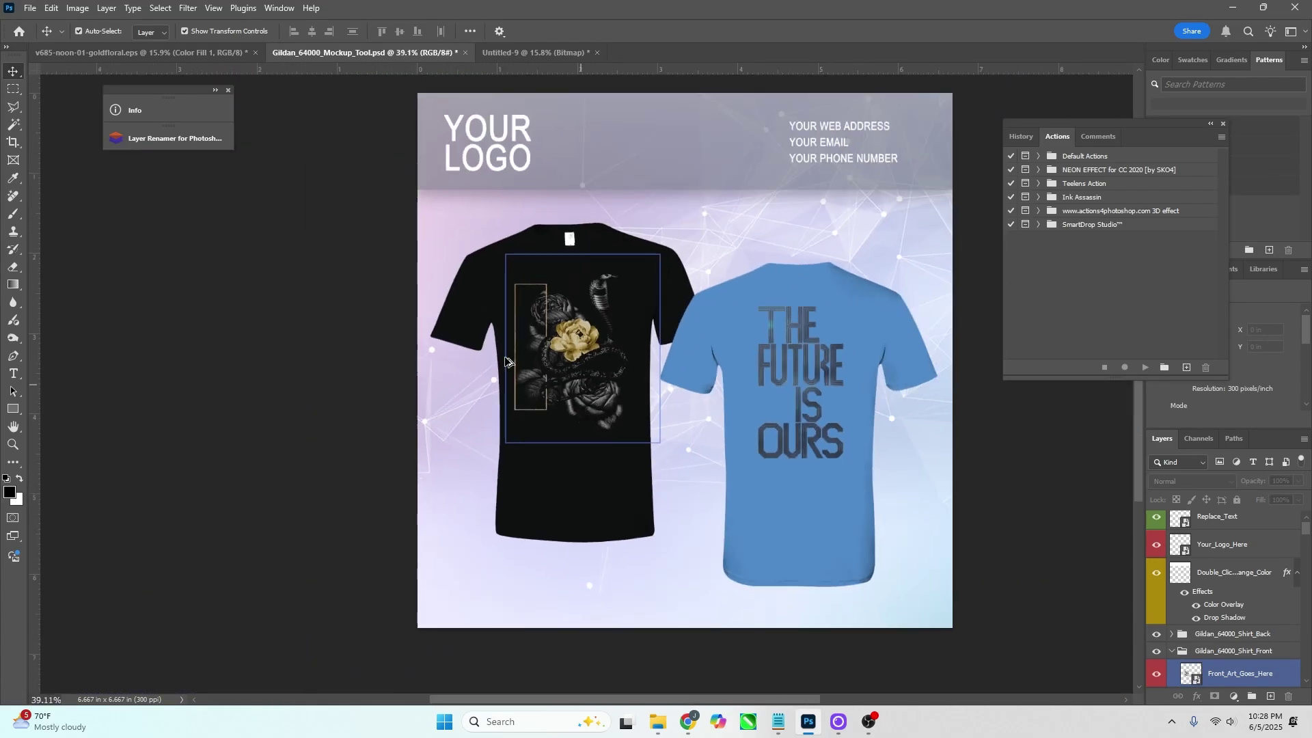
click(358, 355)
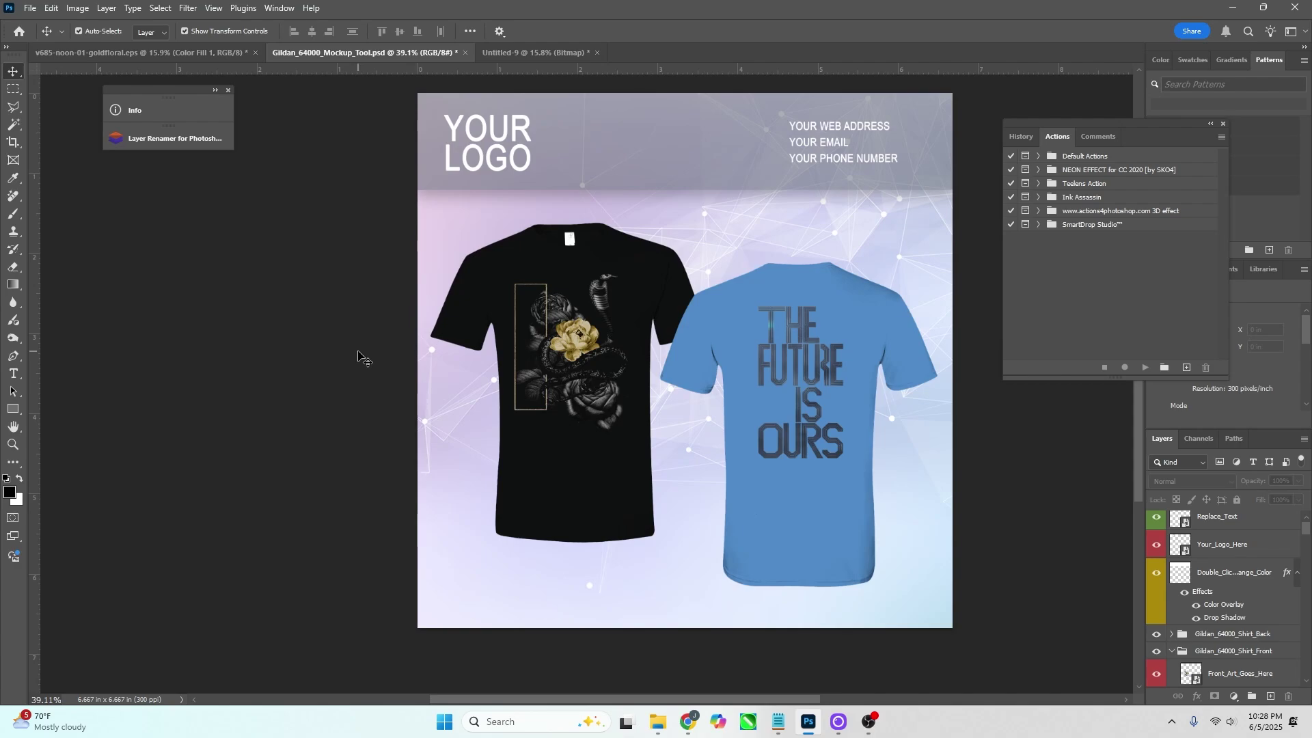